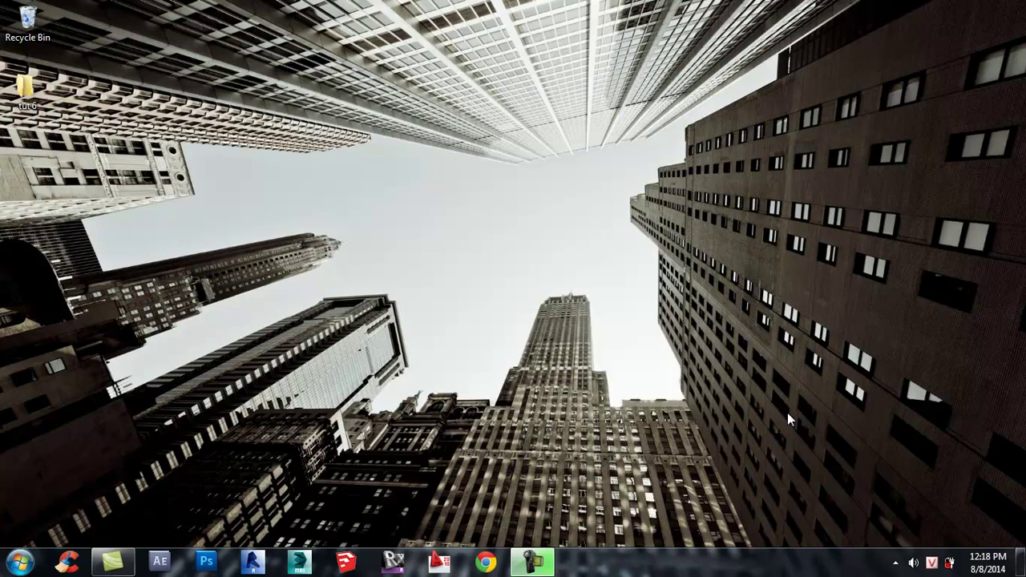
- Launch Autodesk 3ds Max 2014 from the taskbar and let the empty Untitled scene load
{"action": "left_click", "coordinate": [299, 561]}
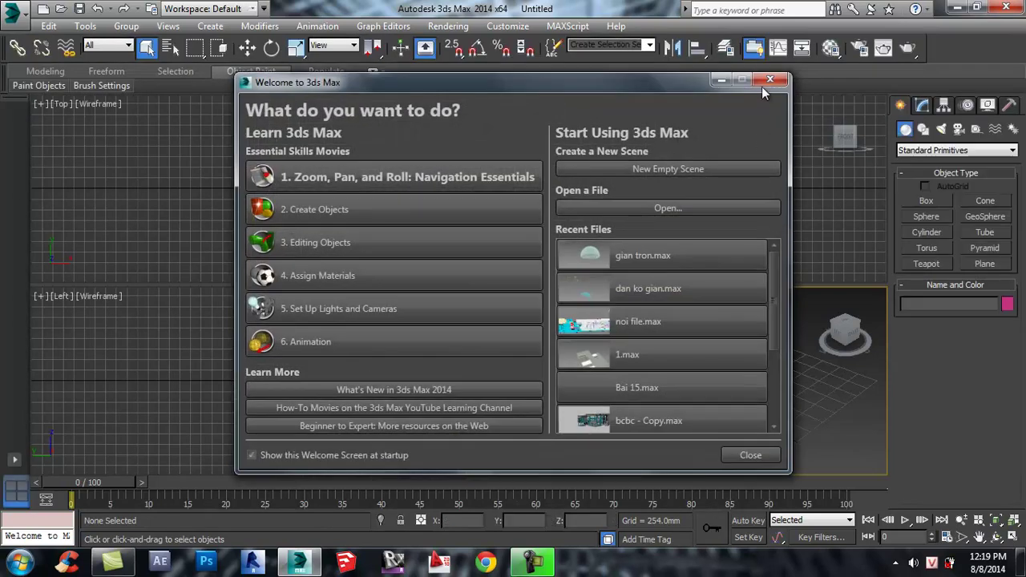
- Close the welcome screen and maximize the Perspective viewport
{"action": "left_click", "coordinate": [767, 90]}
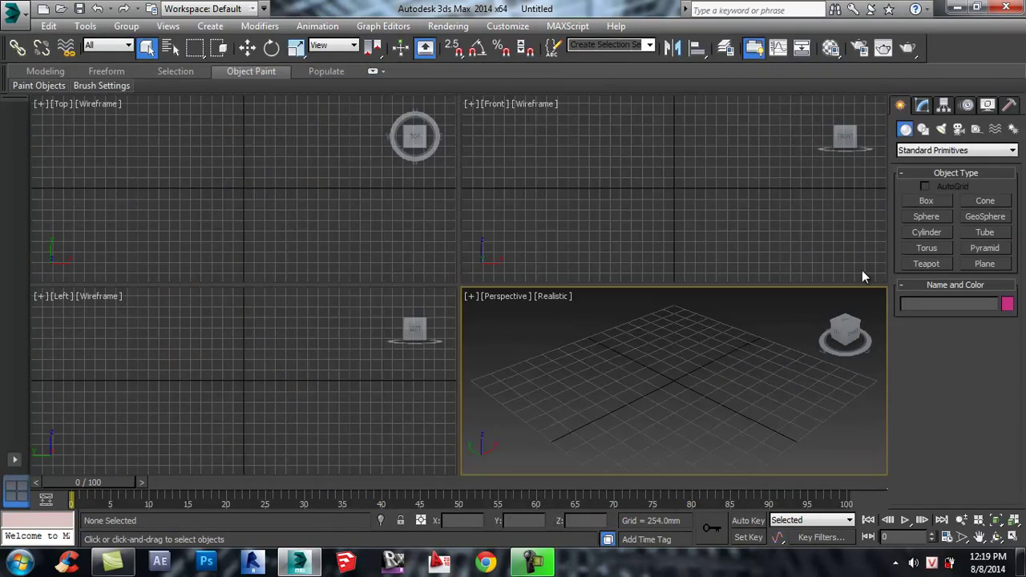
{"action": "left_click", "coordinate": [1012, 537]}
{"action": "scroll", "coordinate": [473, 295], "scroll_direction": "down", "scroll_amount": 3}
{"action": "scroll", "coordinate": [486, 296], "scroll_direction": "down", "scroll_amount": 2}
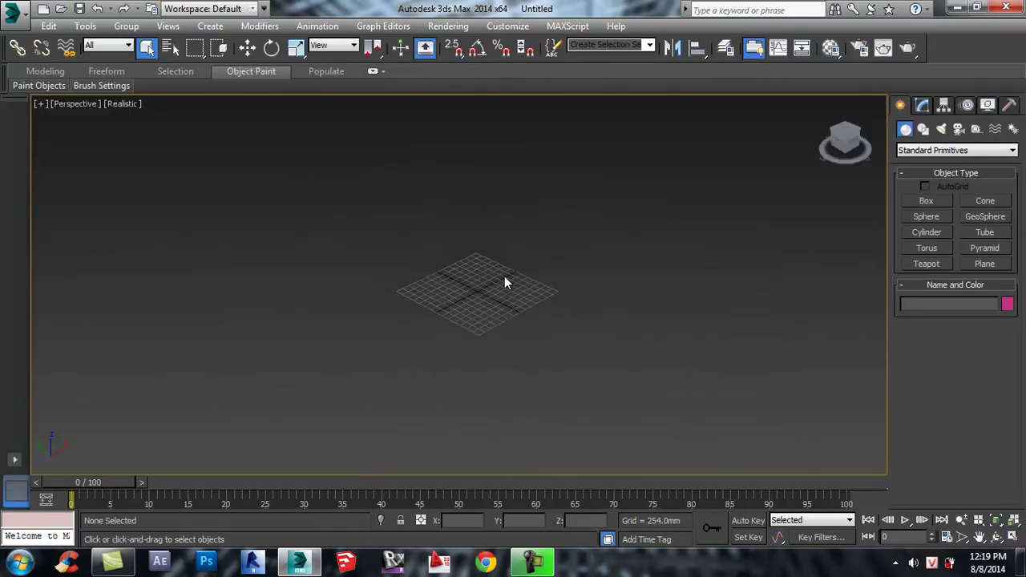
{"action": "scroll", "coordinate": [510, 263], "scroll_direction": "up", "scroll_amount": 3}
{"action": "mouse_move", "coordinate": [511, 272]}
{"action": "middle_mouse_down", "text": "alt"}
{"action": "mouse_move", "coordinate": [484, 287]}
{"action": "mouse_move", "coordinate": [508, 288]}
{"action": "middle_mouse_up", "text": "alt"}
- Draw a Standard Primitives plane across the grid in Perspective
{"action": "left_click", "coordinate": [972, 264]}
{"action": "left_click_drag", "start_coordinate": [312, 274], "coordinate": [662, 315]}
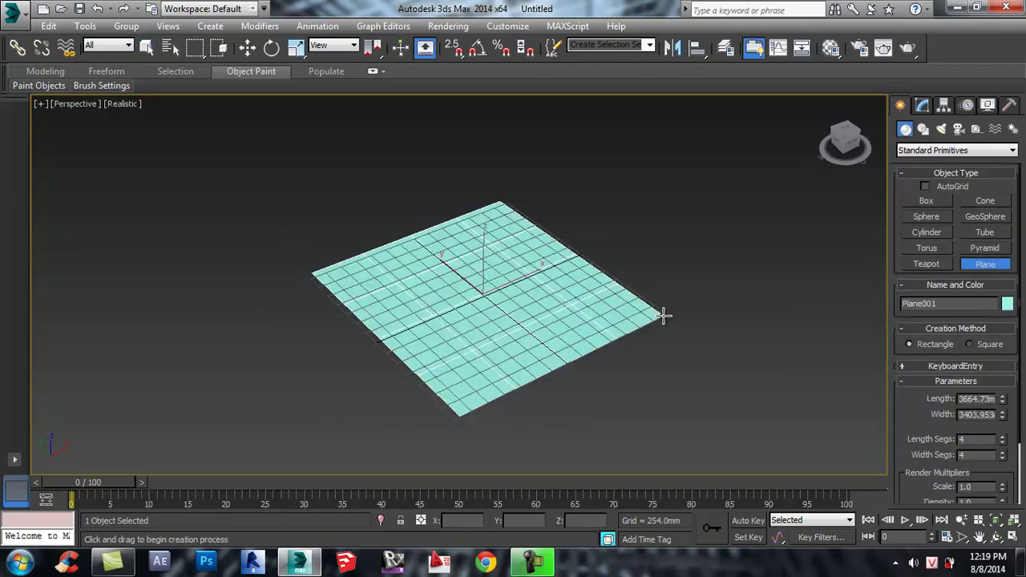
{"action": "scroll", "coordinate": [423, 320], "scroll_direction": "up", "scroll_amount": 3}
{"action": "scroll", "coordinate": [467, 338], "scroll_direction": "down", "scroll_amount": 2}
{"action": "right_click", "coordinate": [593, 308]}
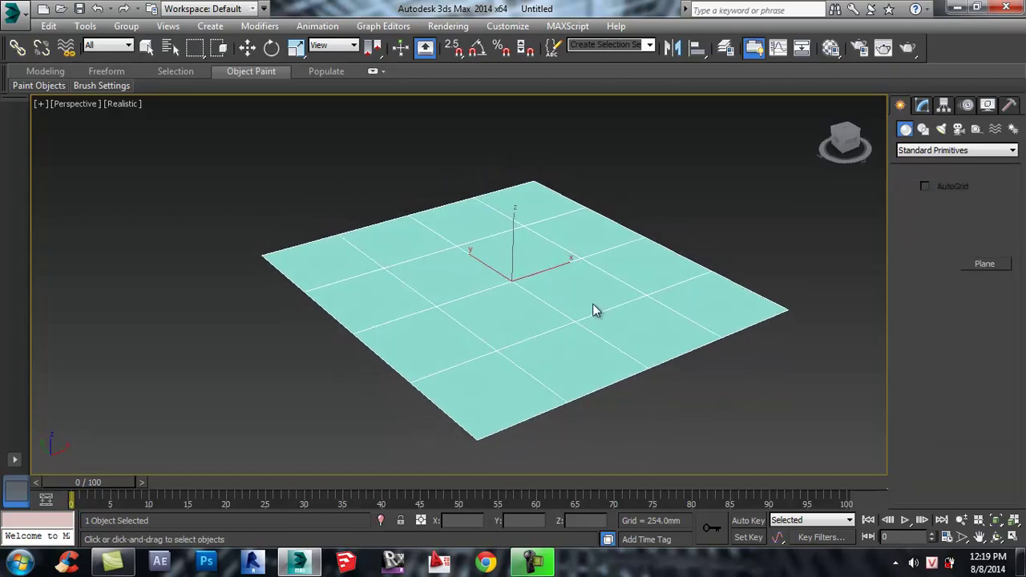
- In the Modify panel, set the plane's Length and Width to 15000
{"action": "left_click", "coordinate": [924, 107]}
{"action": "left_click_drag", "start_coordinate": [959, 317], "coordinate": [1003, 316]}
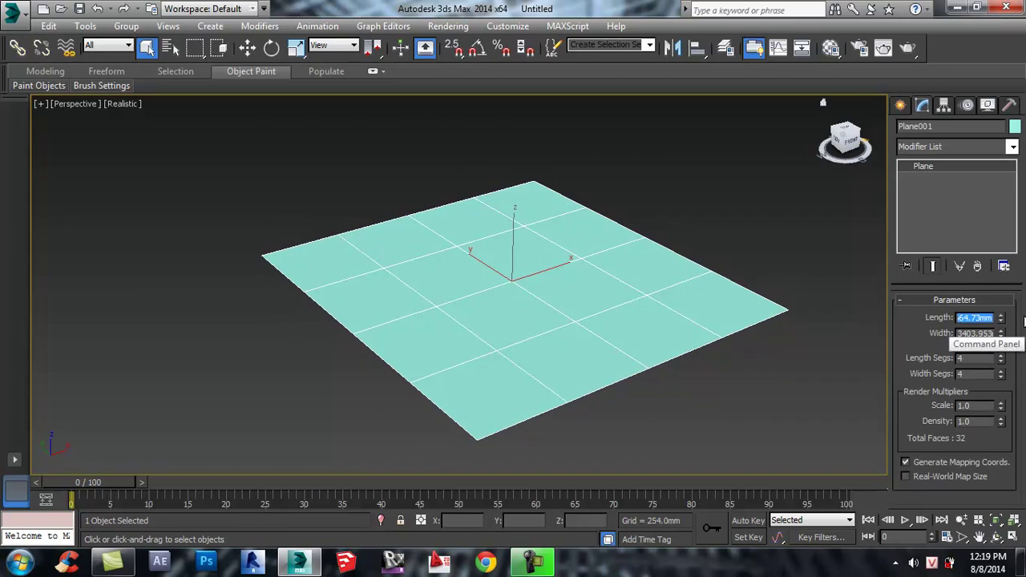
{"action": "type", "text": "15"}
{"action": "type", "text": "15"}
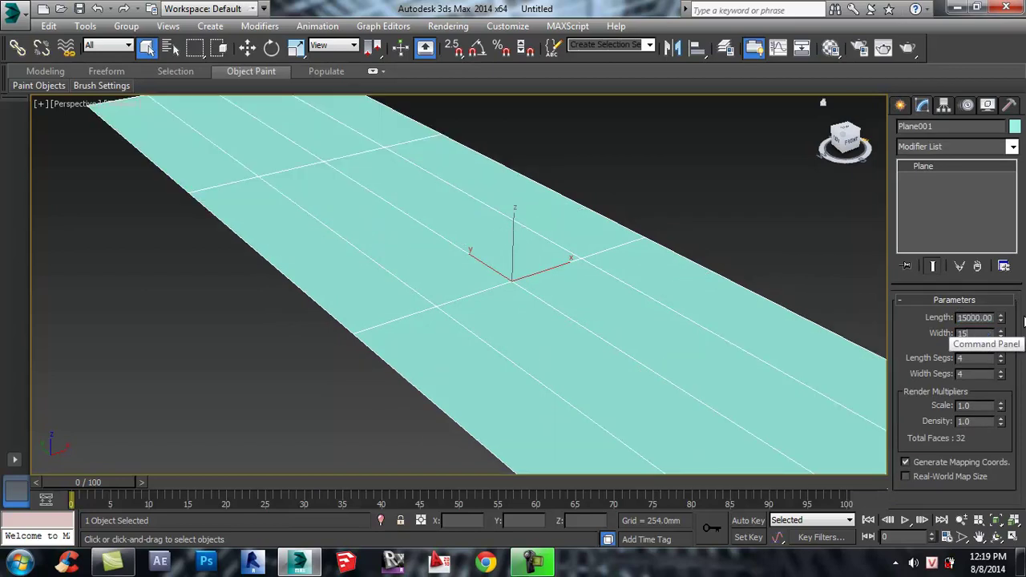
{"action": "key", "text": "Return"}
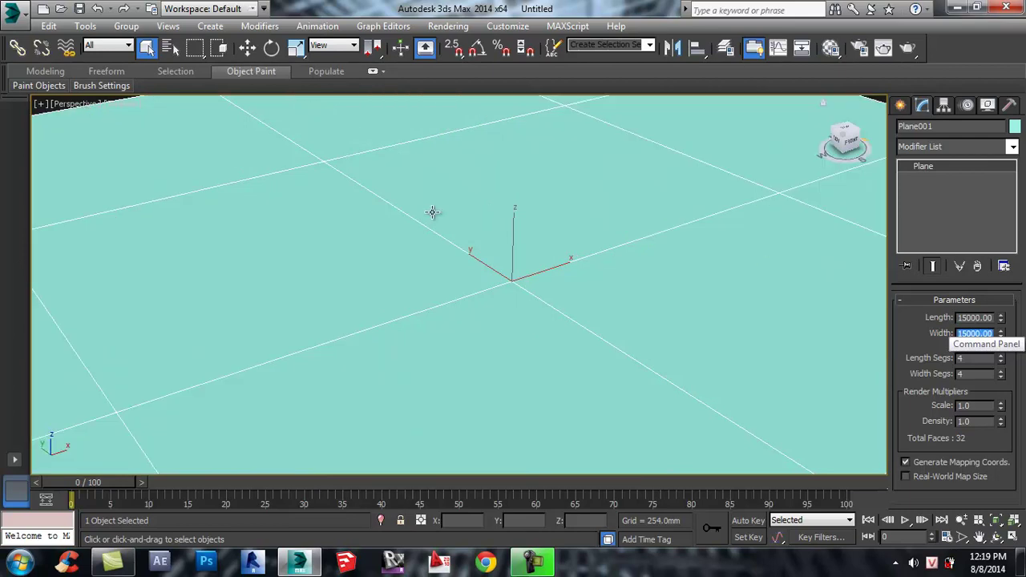
{"action": "scroll", "coordinate": [433, 212], "scroll_direction": "down", "scroll_amount": 3}
{"action": "scroll", "coordinate": [441, 245], "scroll_direction": "down", "scroll_amount": 5}
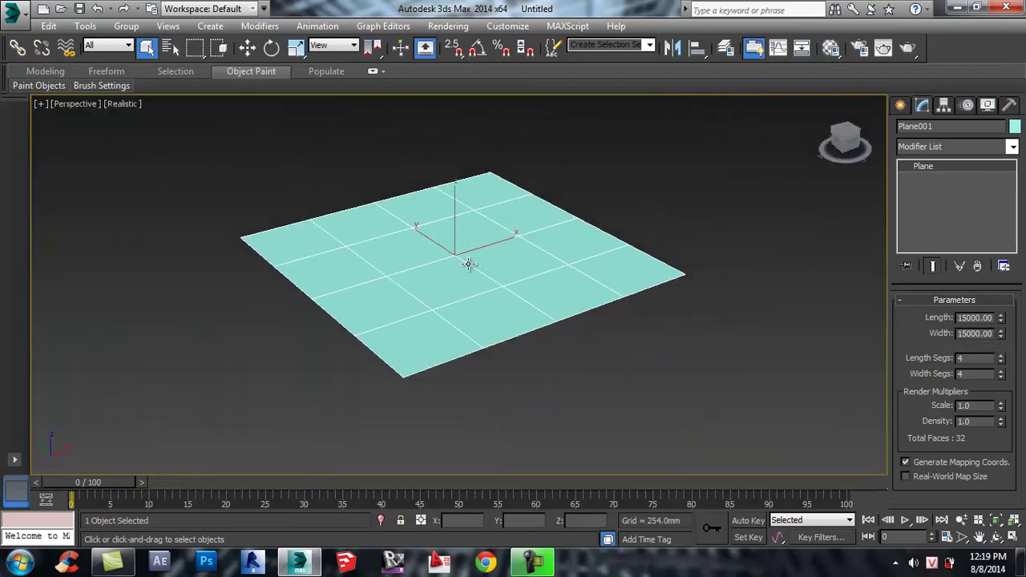
- Reframe the view around Plane001 and reselect it
{"action": "left_click", "coordinate": [588, 192]}
{"action": "middle_click_drag", "start_coordinate": [499, 194], "coordinate": [516, 201], "text": "alt"}
{"action": "scroll", "coordinate": [534, 195], "scroll_direction": "up", "scroll_amount": 2}
{"action": "scroll", "coordinate": [532, 195], "scroll_direction": "down", "scroll_amount": 4}
{"action": "scroll", "coordinate": [512, 188], "scroll_direction": "up", "scroll_amount": 2}
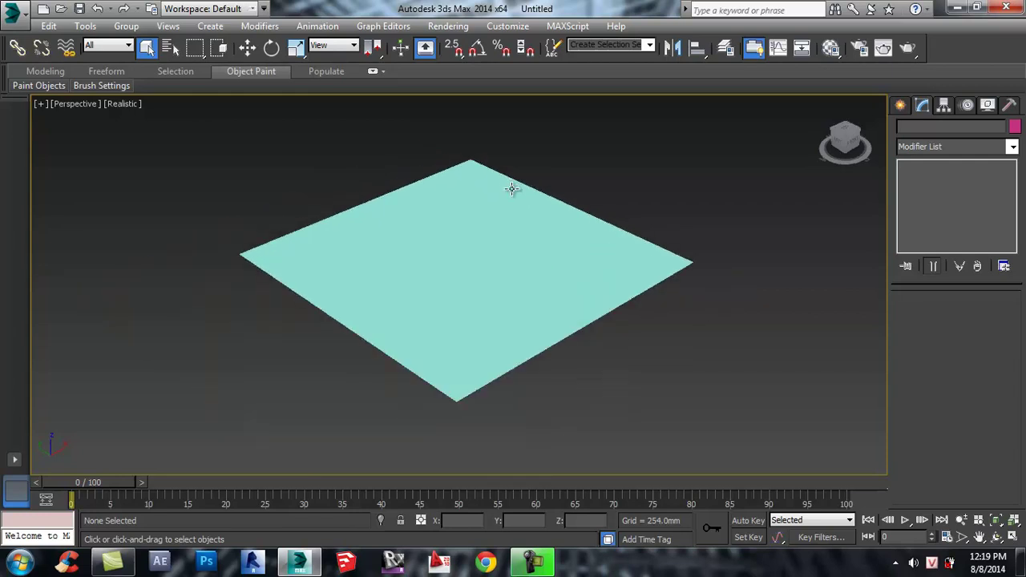
{"action": "middle_click_drag", "start_coordinate": [567, 199], "coordinate": [554, 182]}
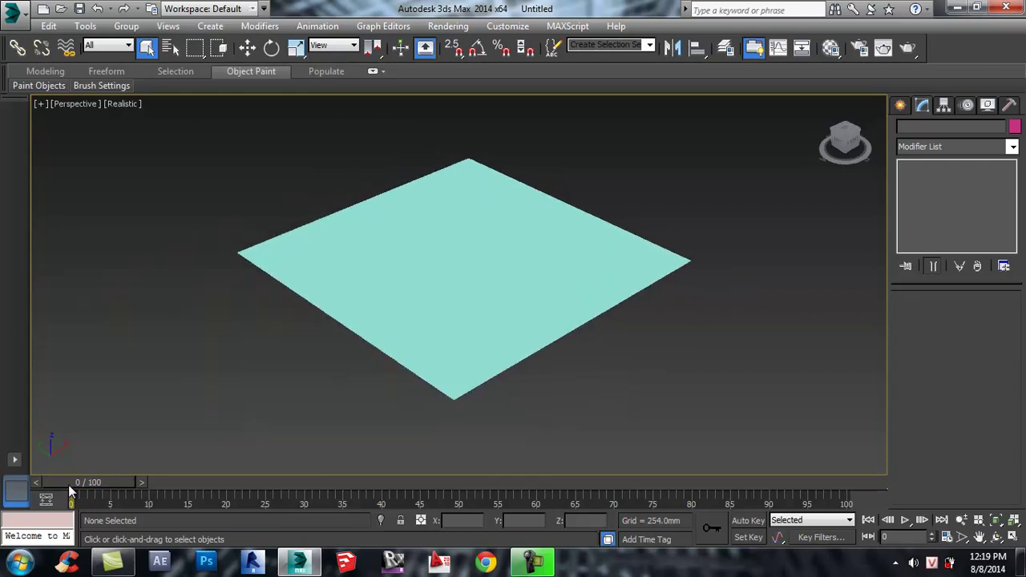
{"action": "left_click", "coordinate": [412, 294]}
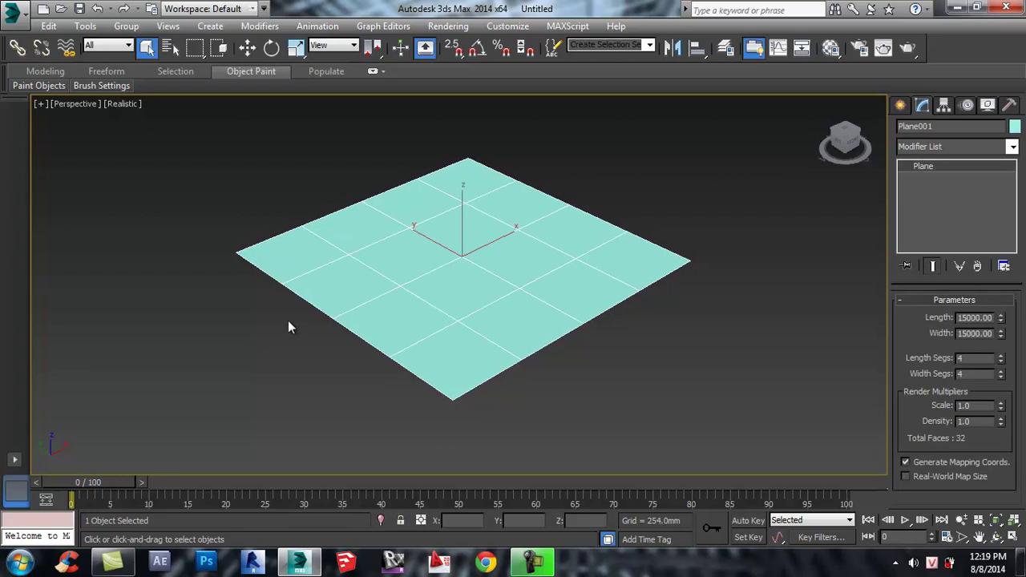
- Open Windows Calculator by searching 'cal' from the Start menu
{"action": "key", "text": "super"}
{"action": "type", "text": "cal"}
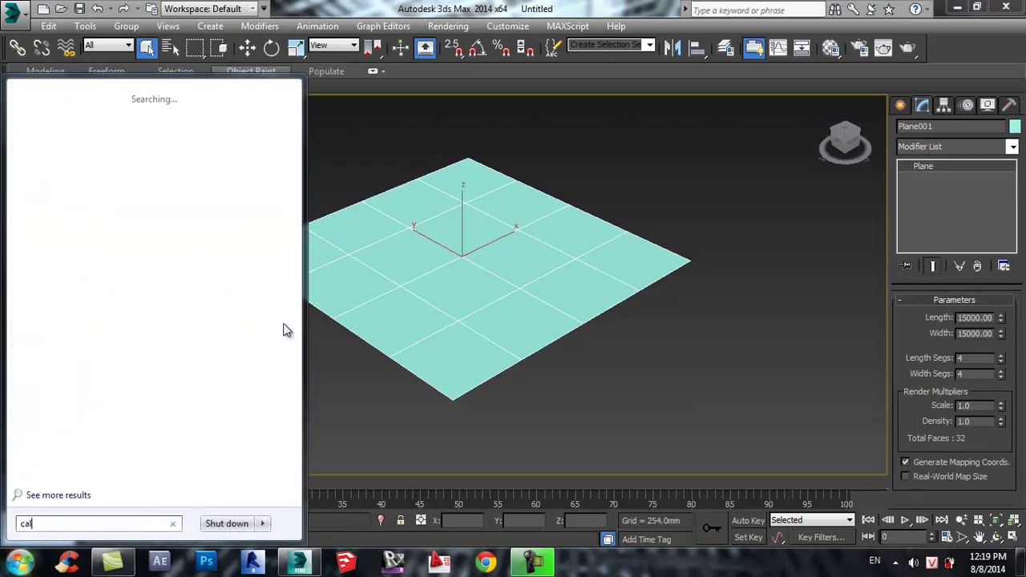
{"action": "key", "text": "Return"}
- Calculate 15000 ÷ 500 = 30, then switch back to 3ds Max
{"action": "left_click", "coordinate": [289, 290]}
{"action": "left_click", "coordinate": [319, 273]}
{"action": "left_click", "coordinate": [304, 314]}
{"action": "left_click", "coordinate": [305, 314]}
{"action": "left_click", "coordinate": [305, 314]}
{"action": "left_click", "coordinate": [378, 242]}
{"action": "left_click", "coordinate": [319, 266]}
{"action": "left_click", "coordinate": [305, 315]}
{"action": "left_click", "coordinate": [304, 315]}
{"action": "left_click", "coordinate": [406, 303]}
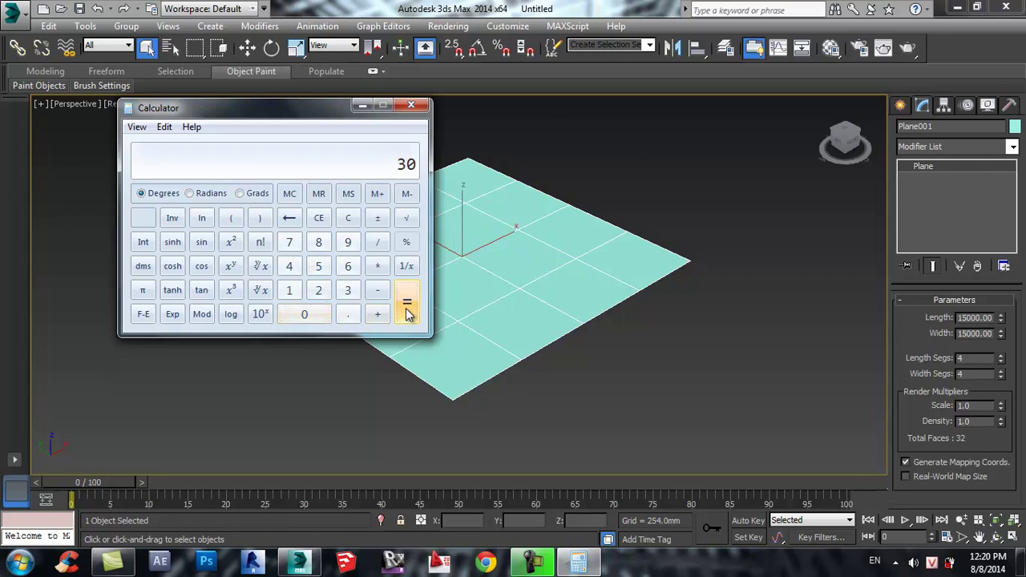
{"action": "left_click", "coordinate": [405, 20]}
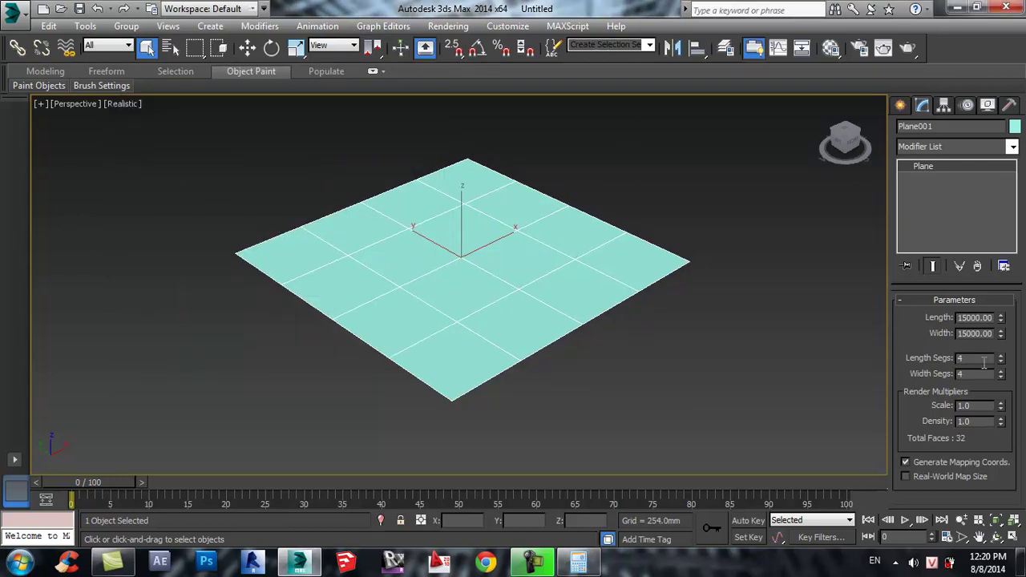
- Set the plane's Length Segs and Width Segs to 30
{"action": "type", "text": "30"}
{"action": "key", "text": "Tab"}
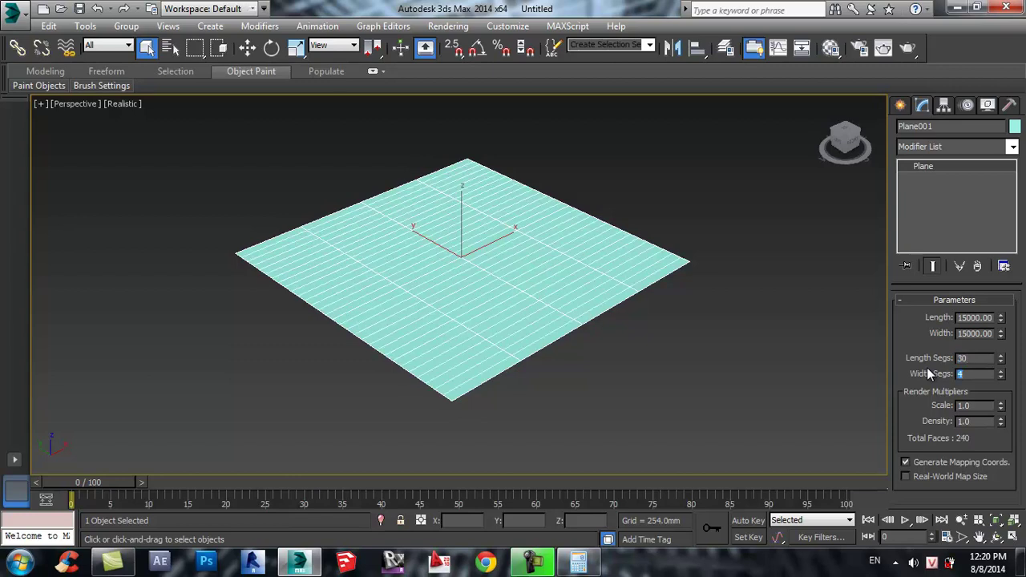
{"action": "type", "text": "30"}
{"action": "key", "text": "Return"}
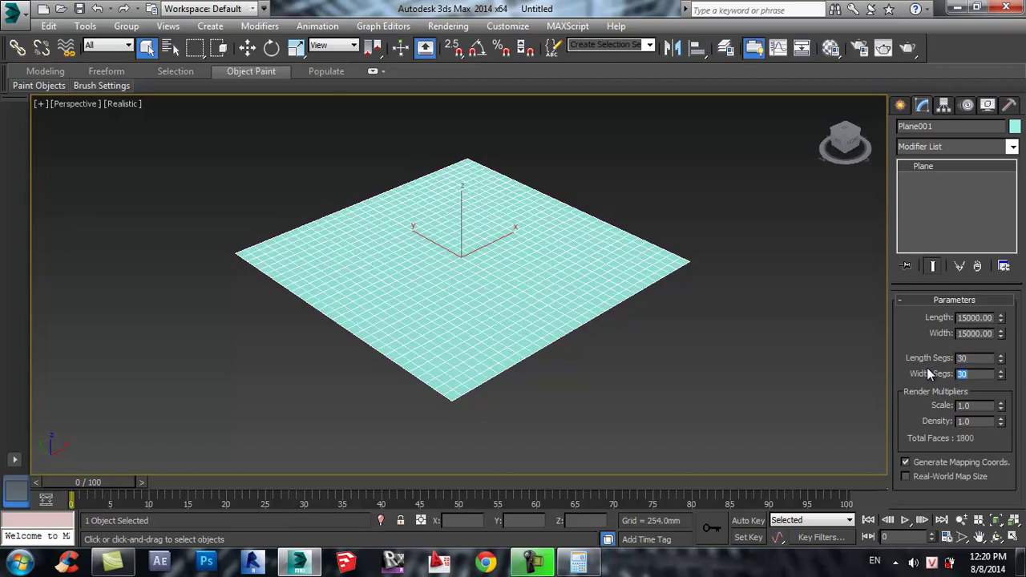
- Turn on Edged Faces (F4) to show the 30×30 grid on the shaded plane
{"action": "scroll", "coordinate": [591, 289], "scroll_direction": "up", "scroll_amount": 4}
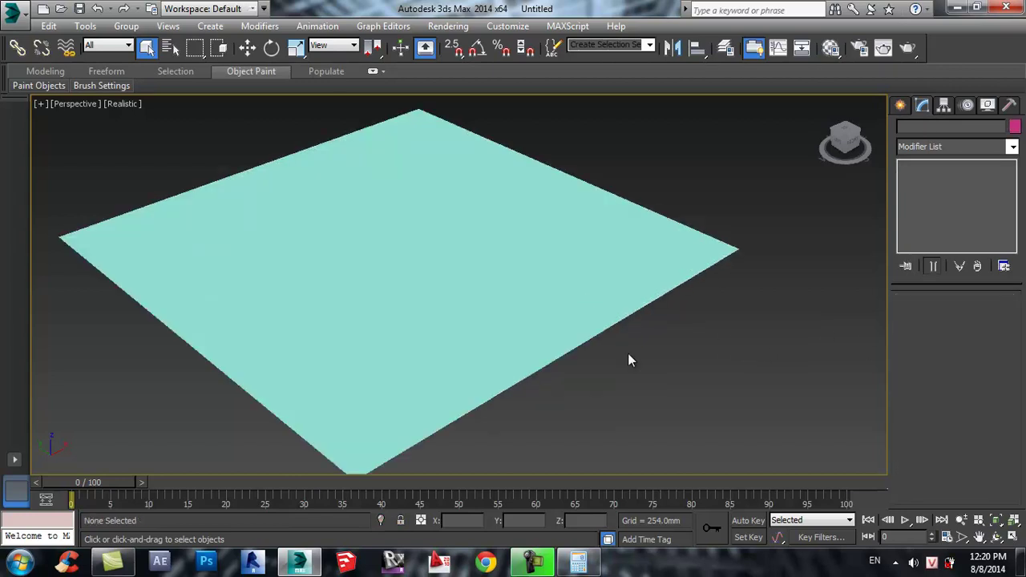
{"action": "right_click", "coordinate": [612, 327]}
{"action": "key", "text": "F4"}
{"action": "left_click", "coordinate": [689, 355]}
{"action": "middle_click_drag", "start_coordinate": [671, 374], "coordinate": [705, 397], "text": "alt"}
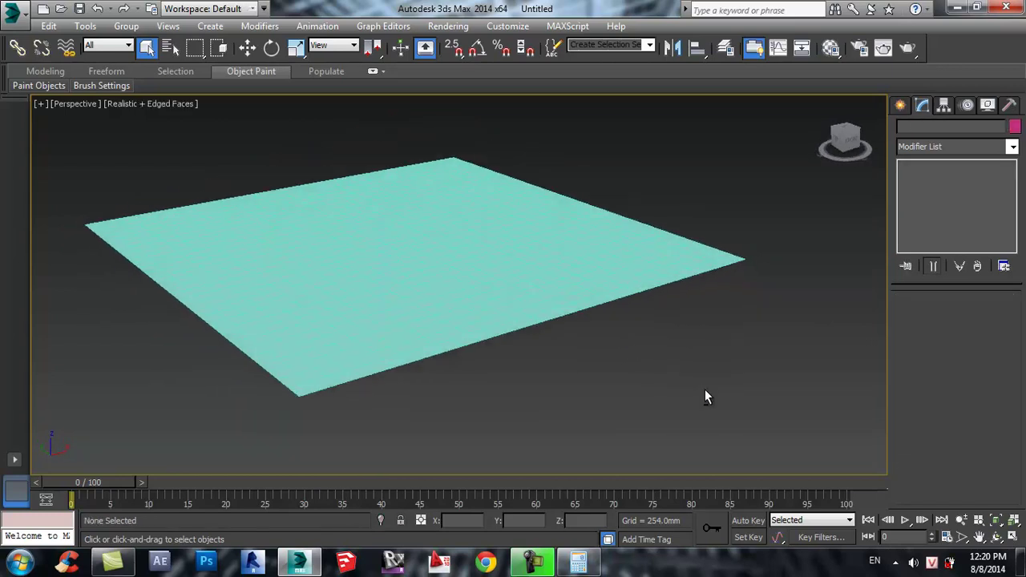
{"action": "left_click", "coordinate": [511, 201]}
{"action": "scroll", "coordinate": [511, 201], "scroll_direction": "up", "scroll_amount": 2}
{"action": "mouse_move", "coordinate": [465, 230]}
{"action": "middle_mouse_down", "text": "alt"}
{"action": "mouse_move", "coordinate": [509, 238]}
{"action": "mouse_move", "coordinate": [492, 233]}
{"action": "middle_mouse_up", "text": "alt"}
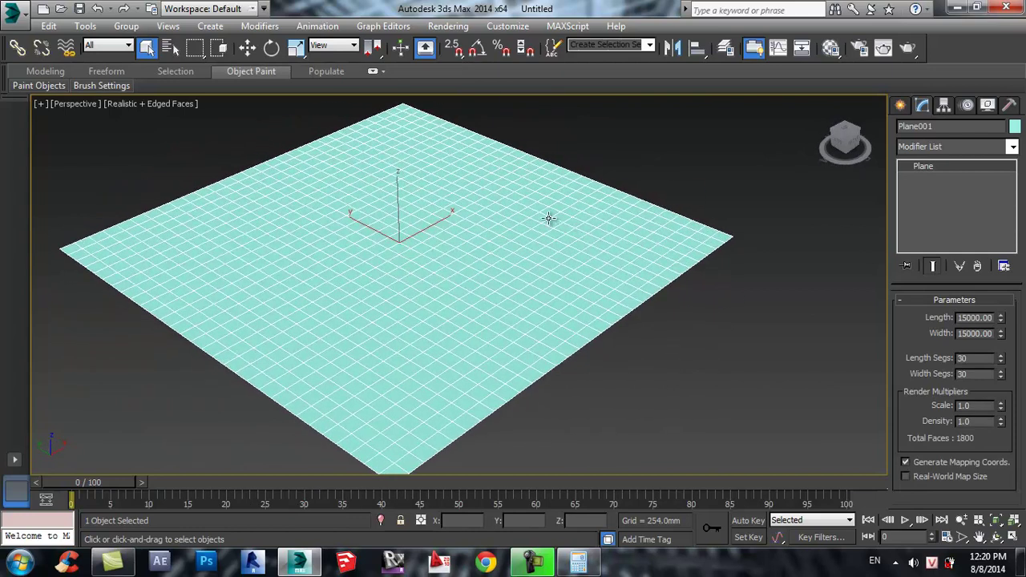
{"action": "middle_click_drag", "start_coordinate": [549, 218], "coordinate": [543, 229], "text": "alt"}
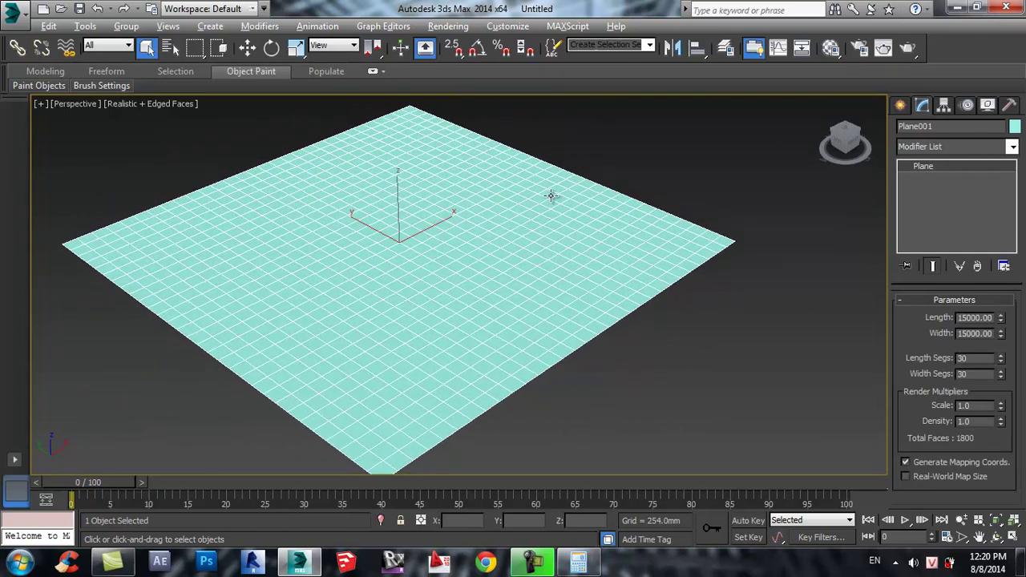
- Convert Plane001 to an Editable Poly and select all 961 vertices in Vertex mode
{"action": "right_click", "coordinate": [474, 246]}
{"action": "mouse_move", "coordinate": [272, 345]}
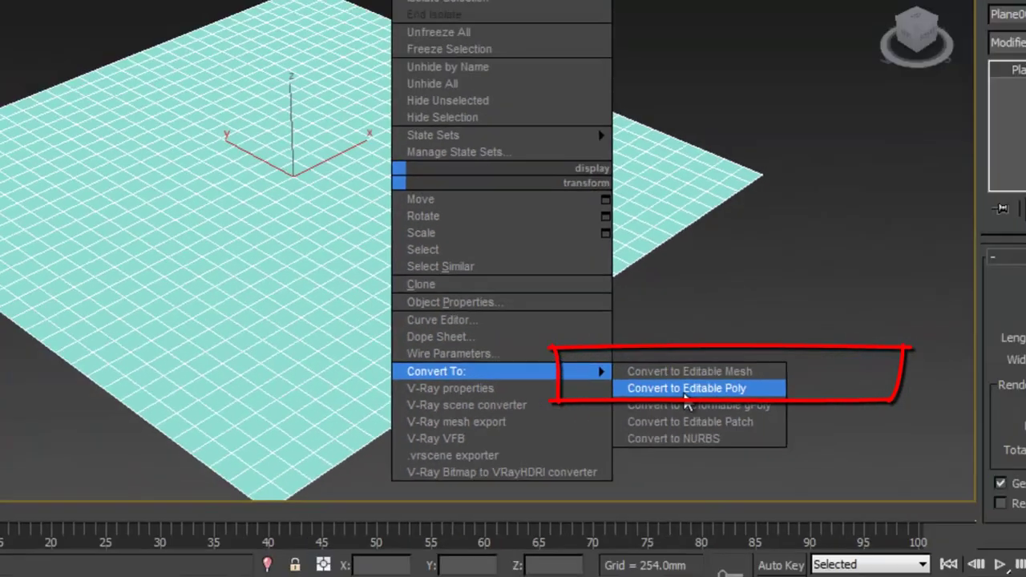
{"action": "left_click", "coordinate": [686, 391]}
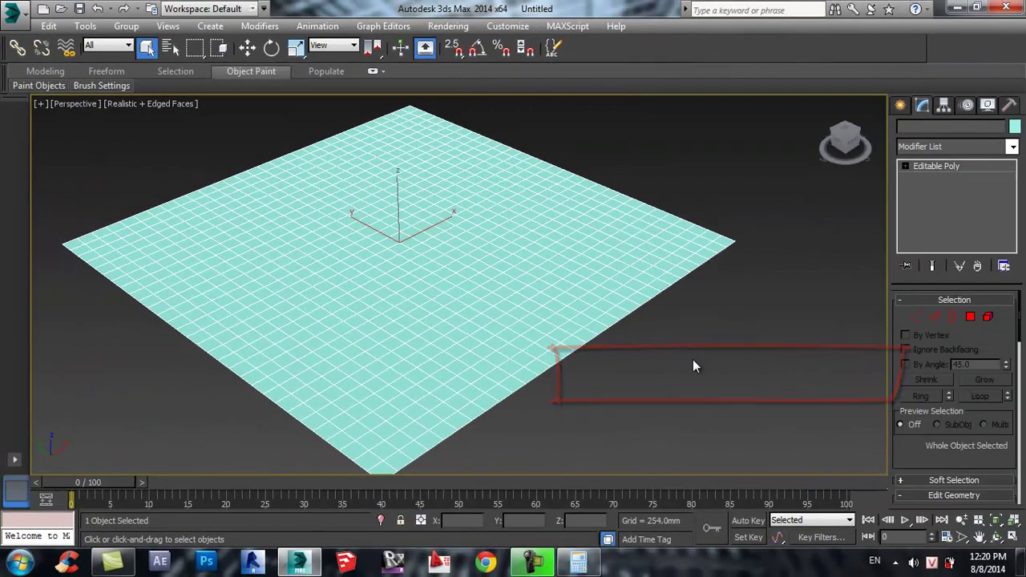
{"action": "left_click", "coordinate": [918, 318]}
{"action": "middle_click_drag", "start_coordinate": [711, 332], "coordinate": [662, 326], "text": "alt"}
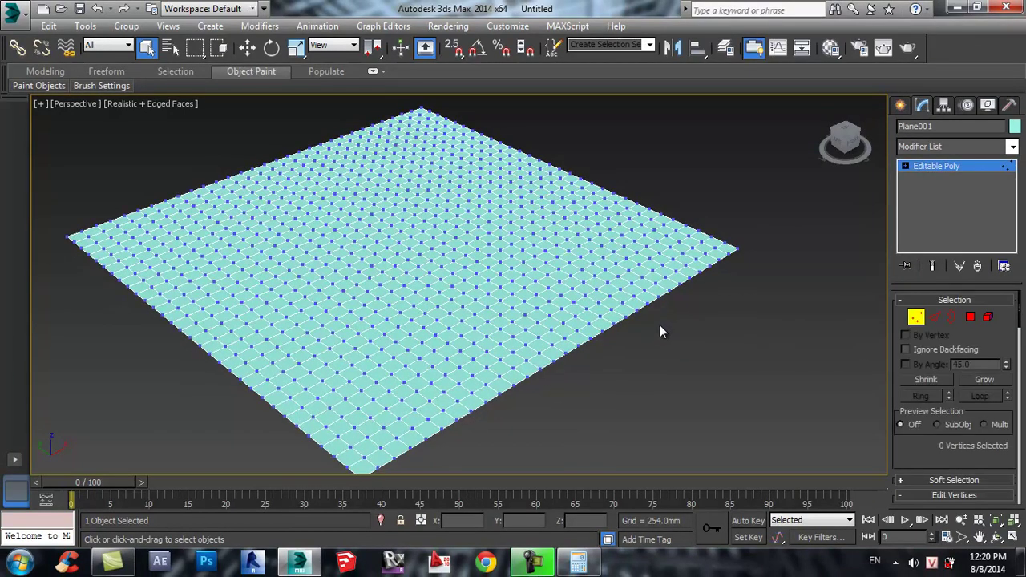
{"action": "key", "text": "ctrl+a"}
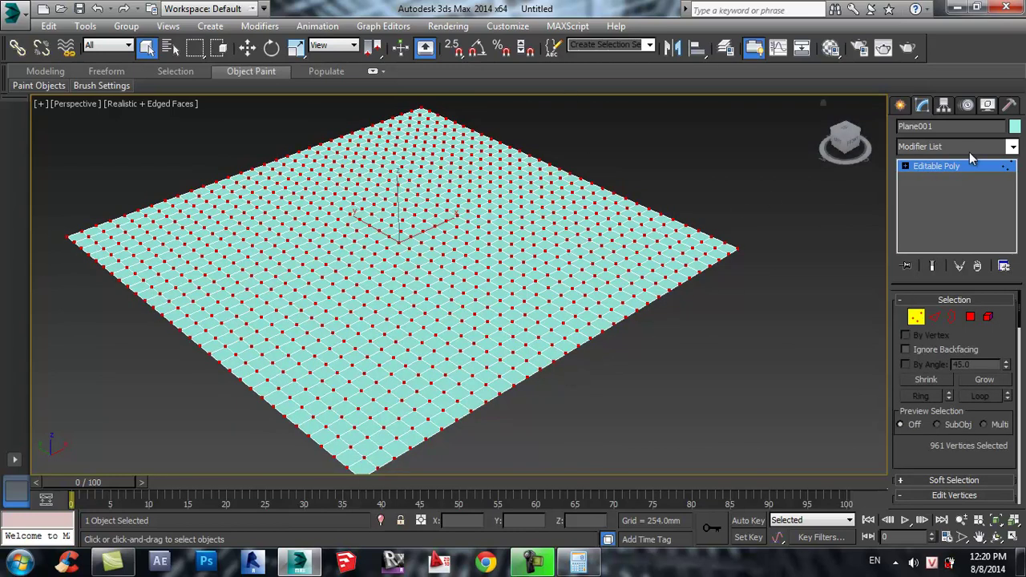
- Add an FFD 4x4x4 modifier and switch to its Control Points sub-level
{"action": "left_click", "coordinate": [1012, 150]}
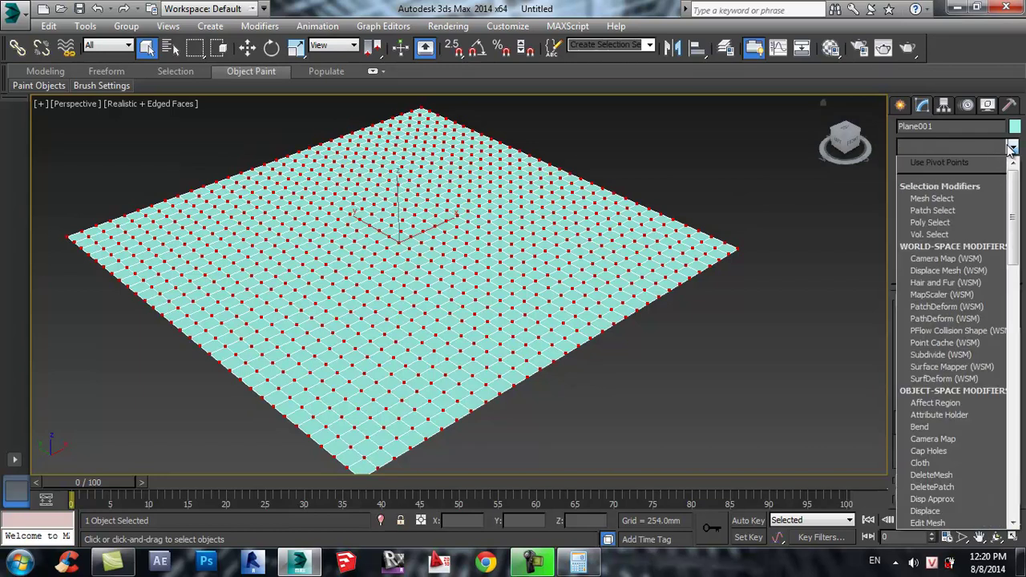
{"action": "left_click", "coordinate": [984, 152]}
{"action": "left_click", "coordinate": [985, 152]}
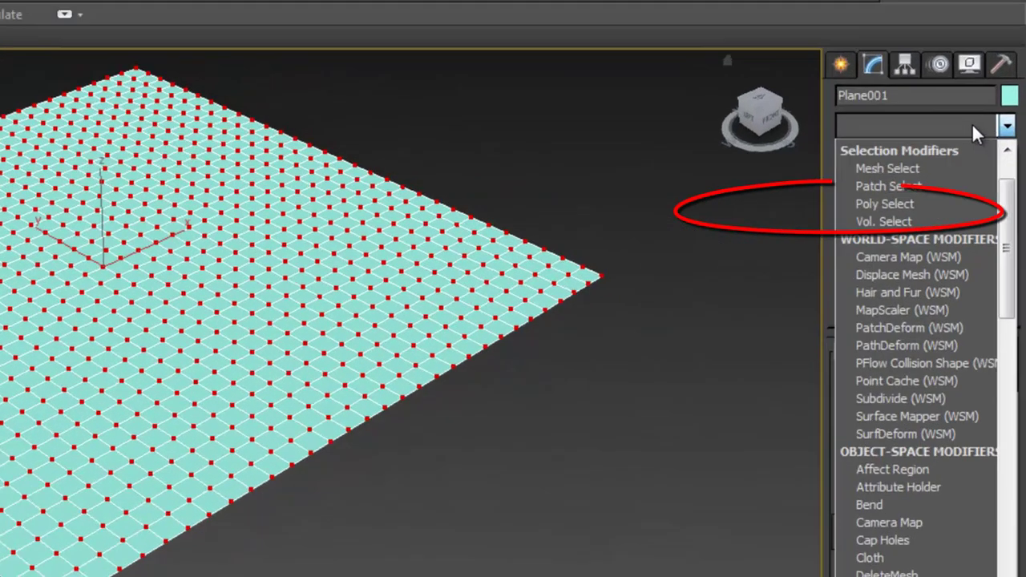
{"action": "key", "text": "f"}
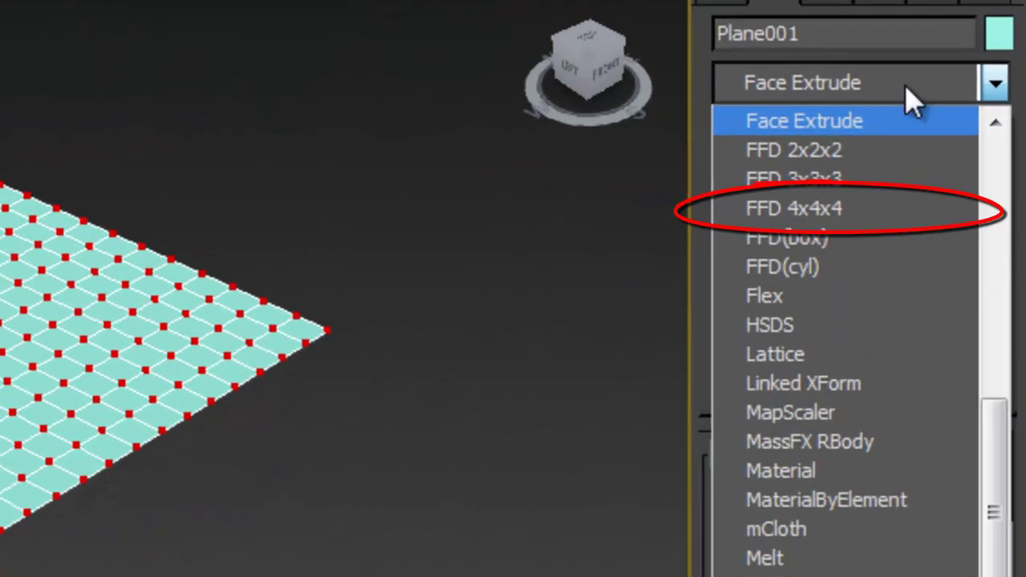
{"action": "left_click", "coordinate": [815, 214]}
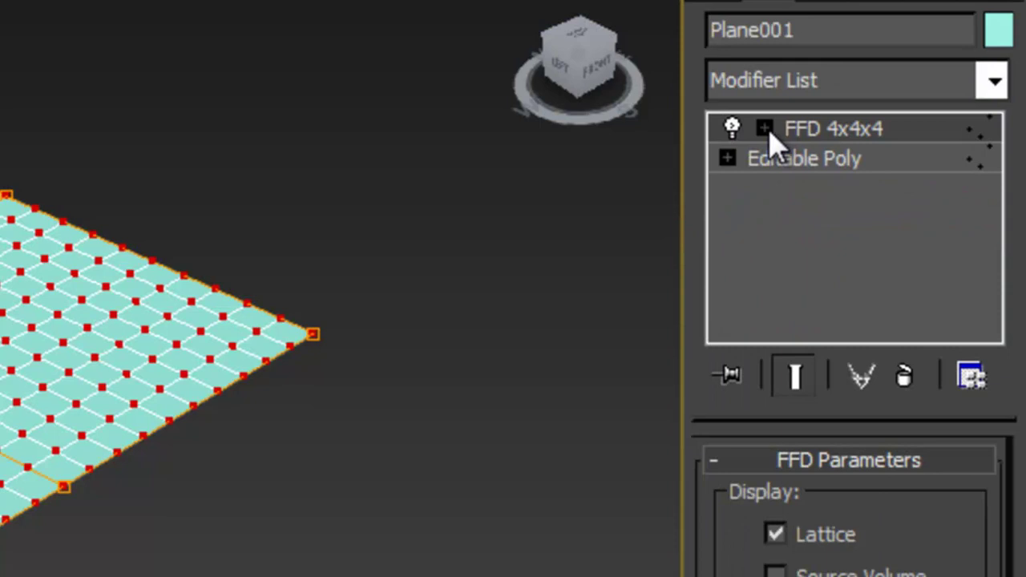
{"action": "left_click", "coordinate": [765, 129]}
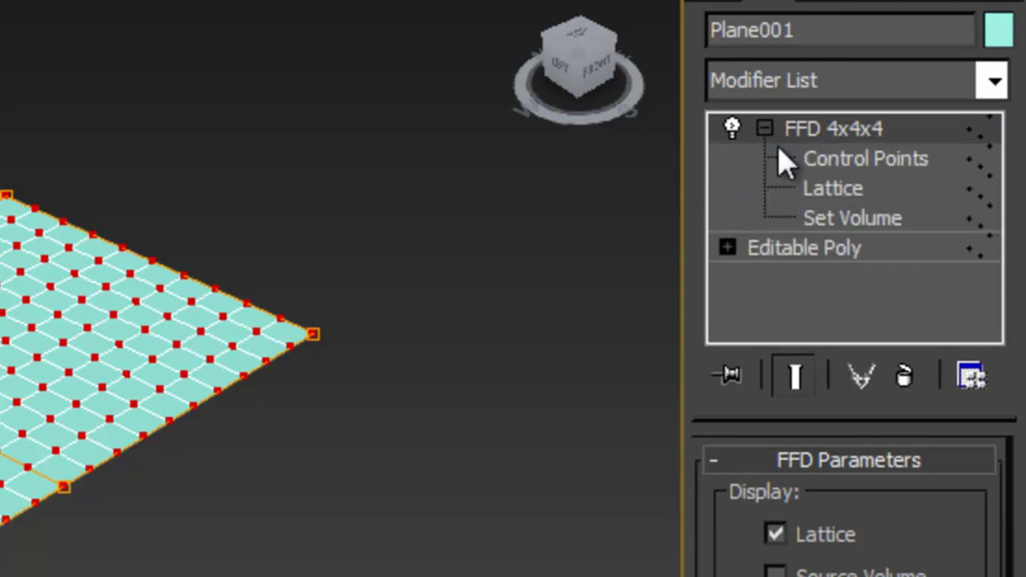
{"action": "left_click", "coordinate": [838, 172]}
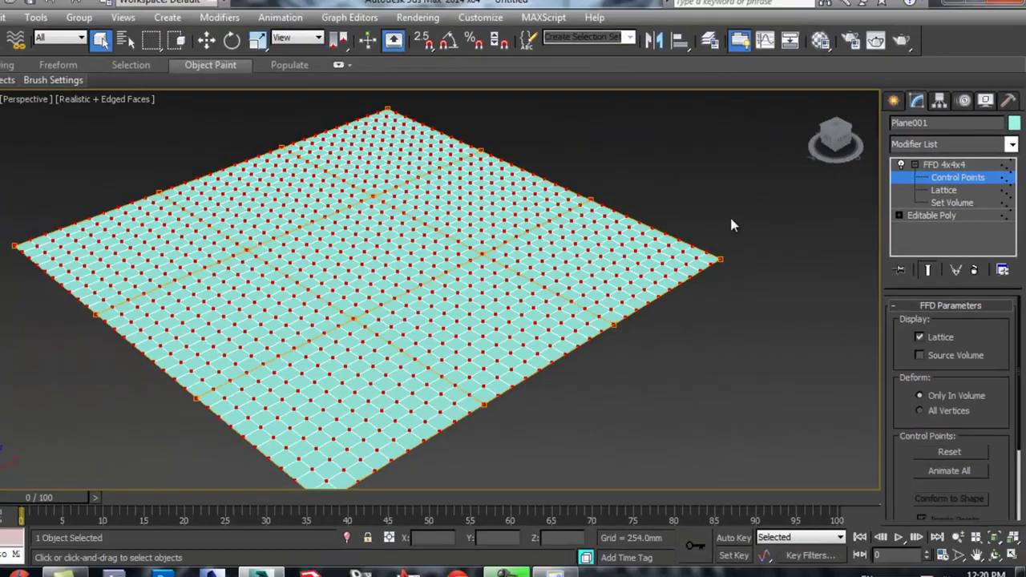
{"action": "scroll", "coordinate": [747, 231], "scroll_direction": "down", "scroll_amount": 3}
- Select the four corner FFD control points of the plane
{"action": "left_click_drag", "start_coordinate": [723, 214], "coordinate": [763, 289]}
{"action": "left_click_drag", "start_coordinate": [470, 122], "coordinate": [534, 170], "text": "ctrl"}
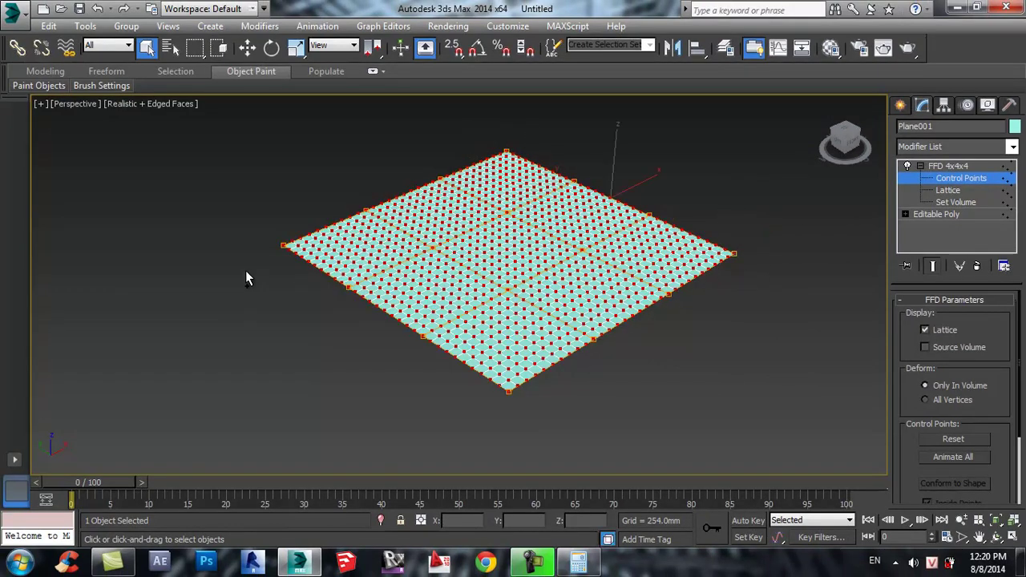
{"action": "left_click_drag", "start_coordinate": [258, 224], "coordinate": [294, 259], "text": "ctrl"}
{"action": "left_click_drag", "start_coordinate": [453, 369], "coordinate": [527, 413], "text": "ctrl"}
- Move the selected corner points down along Z so the plane bends into an arch
{"action": "left_click", "coordinate": [247, 47]}
{"action": "mouse_move", "coordinate": [491, 237]}
{"action": "middle_mouse_down", "text": "alt"}
{"action": "mouse_move", "coordinate": [486, 204]}
{"action": "mouse_move", "coordinate": [507, 195]}
{"action": "middle_mouse_up", "text": "alt"}
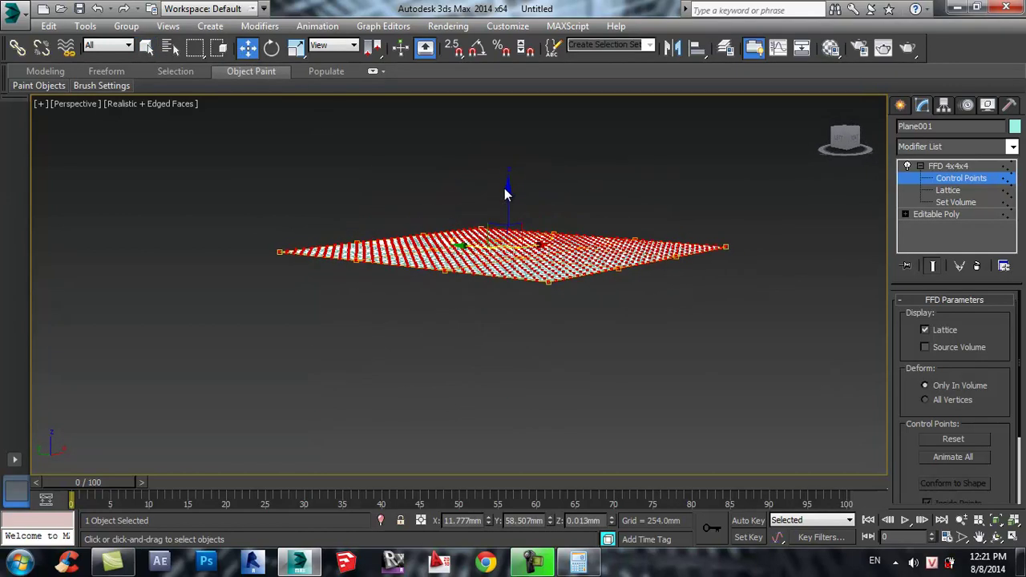
{"action": "mouse_move", "coordinate": [507, 197]}
{"action": "left_mouse_down"}
{"action": "mouse_move", "coordinate": [501, 298]}
{"action": "mouse_move", "coordinate": [500, 286]}
{"action": "left_mouse_up"}
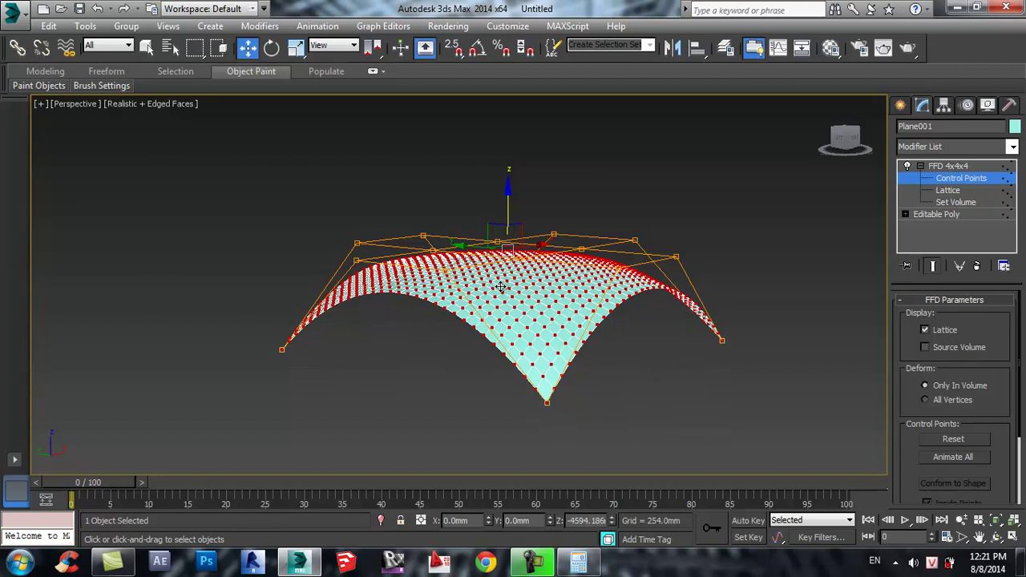
{"action": "mouse_move", "coordinate": [500, 286]}
{"action": "middle_mouse_down", "text": "alt"}
{"action": "mouse_move", "coordinate": [583, 225]}
{"action": "mouse_move", "coordinate": [528, 256]}
{"action": "middle_mouse_up", "text": "alt"}
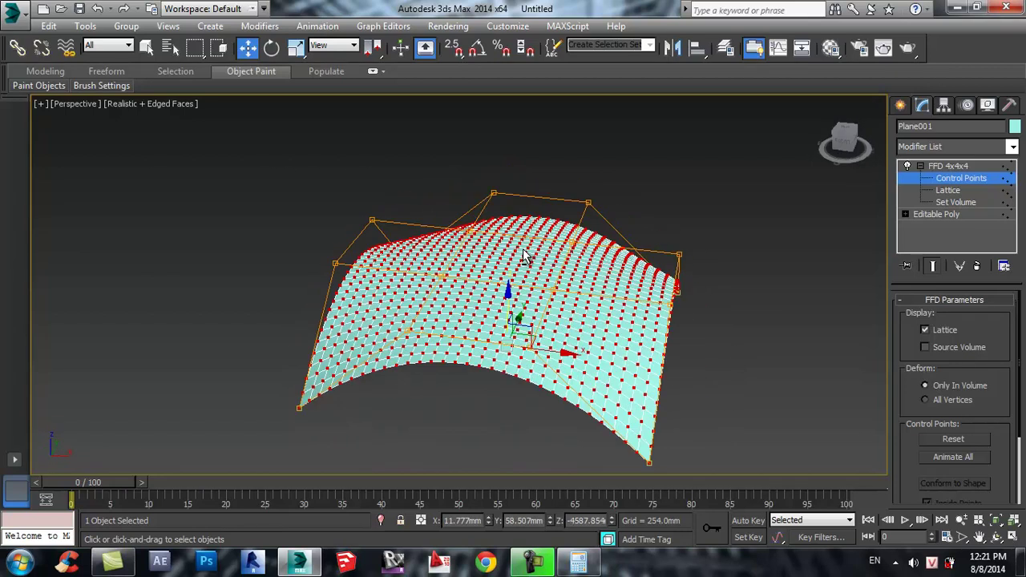
{"action": "left_click", "coordinate": [920, 166]}
{"action": "left_click", "coordinate": [942, 147]}
{"action": "left_click", "coordinate": [948, 148]}
{"action": "left_click", "coordinate": [948, 148]}
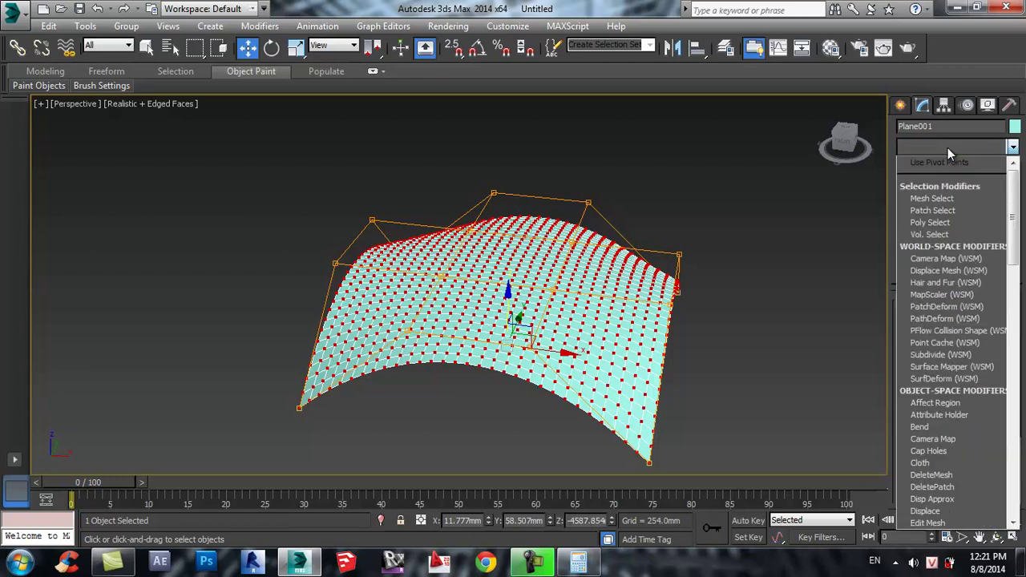
- Apply a Shell modifier to the arch with an Outer Amount of 500 mm
{"action": "key", "text": "s"}
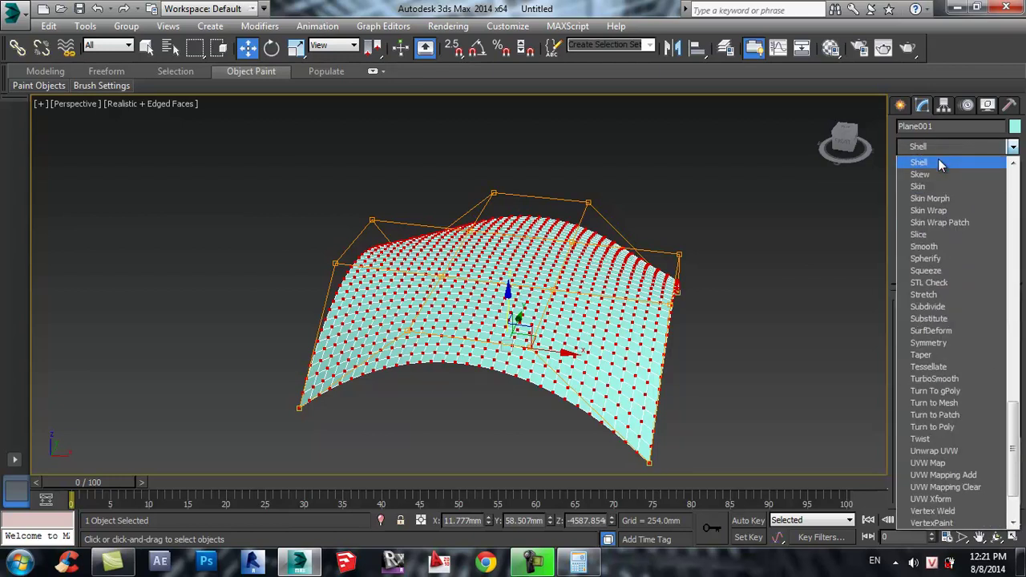
{"action": "left_click", "coordinate": [938, 159]}
{"action": "middle_click_drag", "start_coordinate": [416, 399], "coordinate": [336, 304], "text": "alt"}
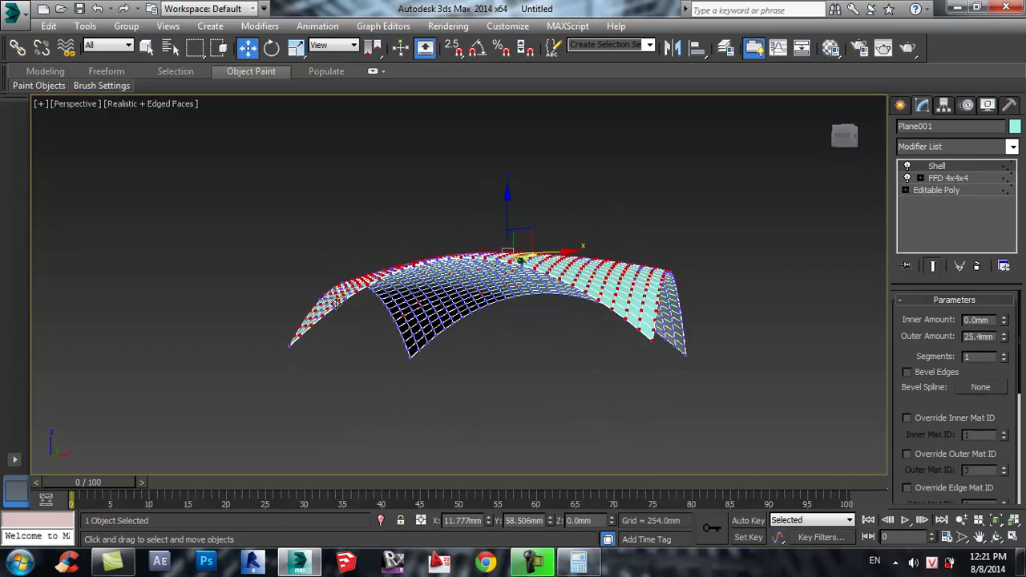
{"action": "scroll", "coordinate": [311, 314], "scroll_direction": "up", "scroll_amount": 3}
{"action": "scroll", "coordinate": [353, 344], "scroll_direction": "up", "scroll_amount": 3}
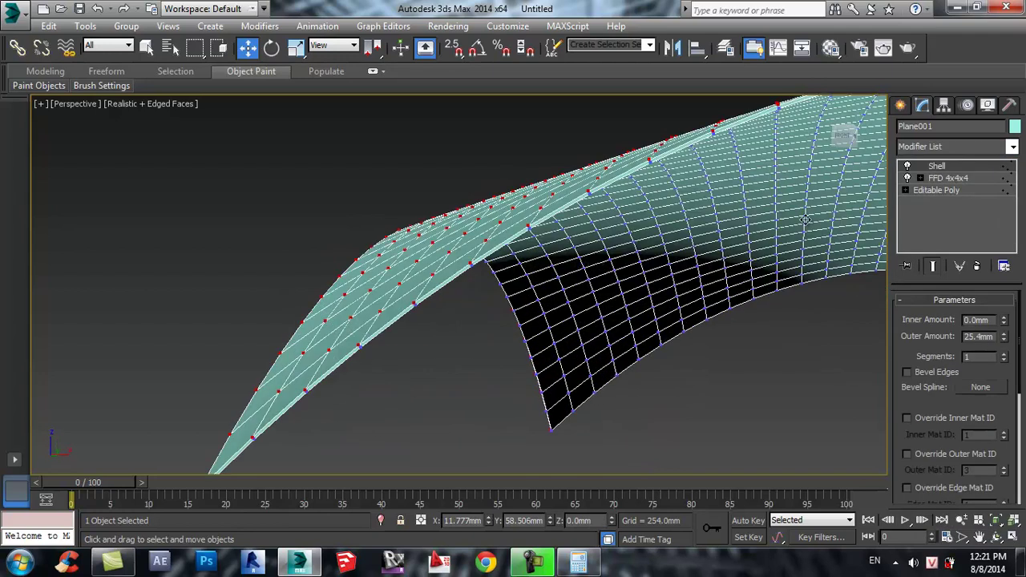
{"action": "type", "text": "5"}
{"action": "key", "text": "Return"}
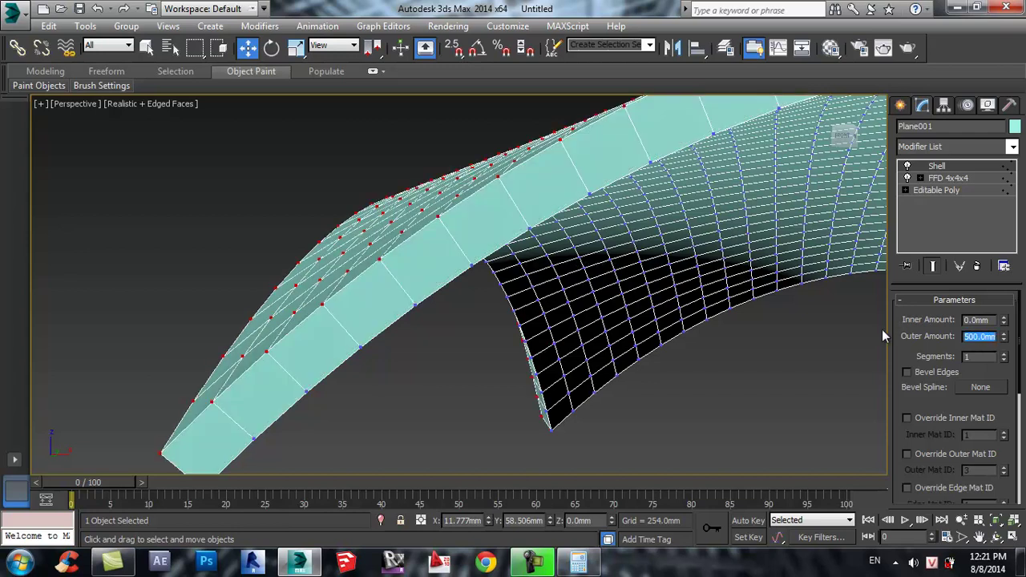
{"action": "scroll", "coordinate": [188, 320], "scroll_direction": "down", "scroll_amount": 3}
{"action": "scroll", "coordinate": [178, 282], "scroll_direction": "down", "scroll_amount": 3}
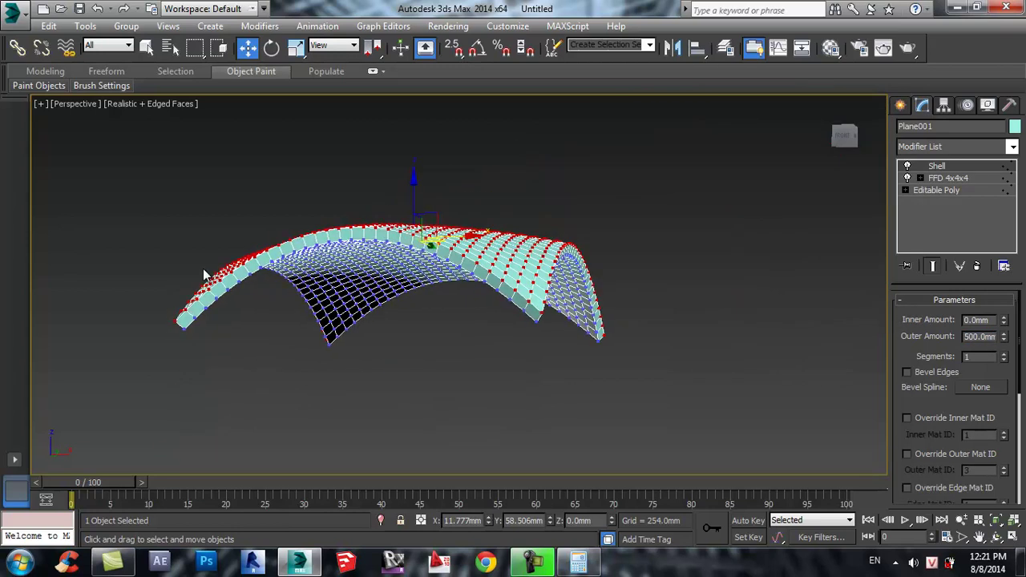
{"action": "mouse_move", "coordinate": [178, 282]}
{"action": "middle_mouse_down", "text": "alt"}
{"action": "mouse_move", "coordinate": [350, 270]}
{"action": "mouse_move", "coordinate": [209, 340]}
{"action": "mouse_move", "coordinate": [343, 344]}
{"action": "mouse_move", "coordinate": [613, 289]}
{"action": "middle_mouse_up", "text": "alt"}
{"action": "left_click", "coordinate": [636, 274]}
{"action": "left_click", "coordinate": [497, 287]}
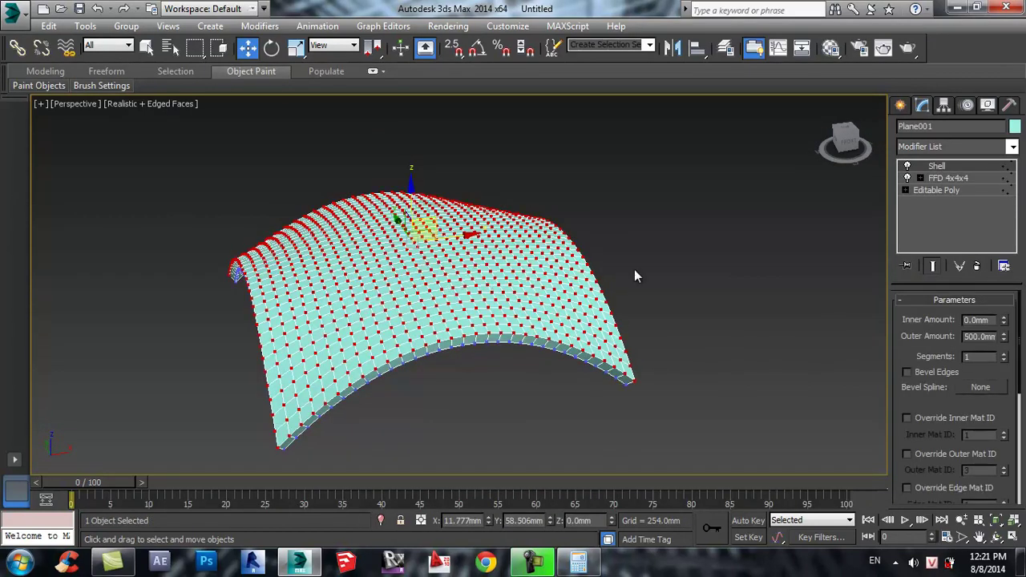
- Collapse Plane001, with its FFD and Shell modifiers, into an Editable Patch
{"action": "right_click", "coordinate": [447, 280]}
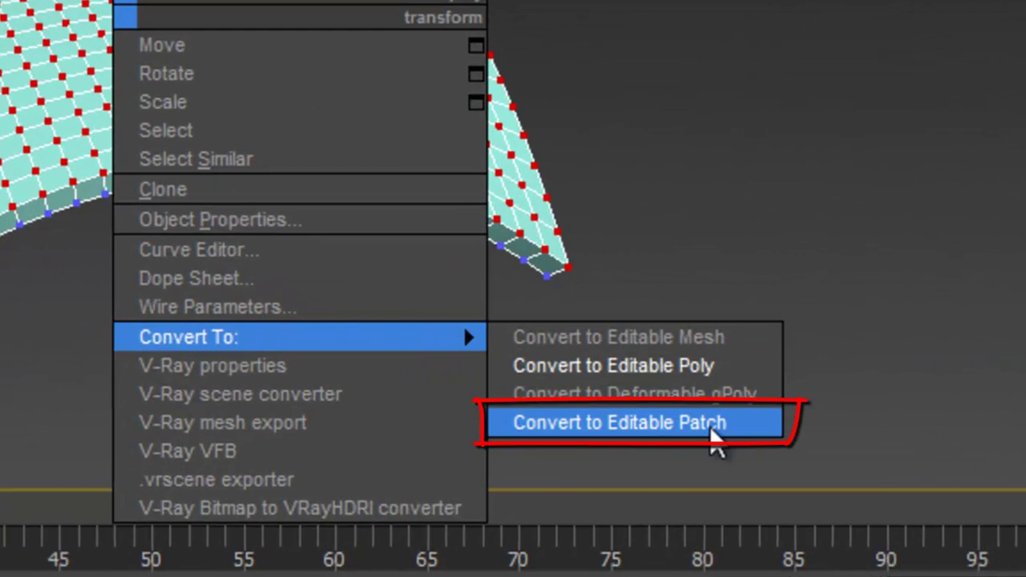
{"action": "left_click", "coordinate": [753, 442]}
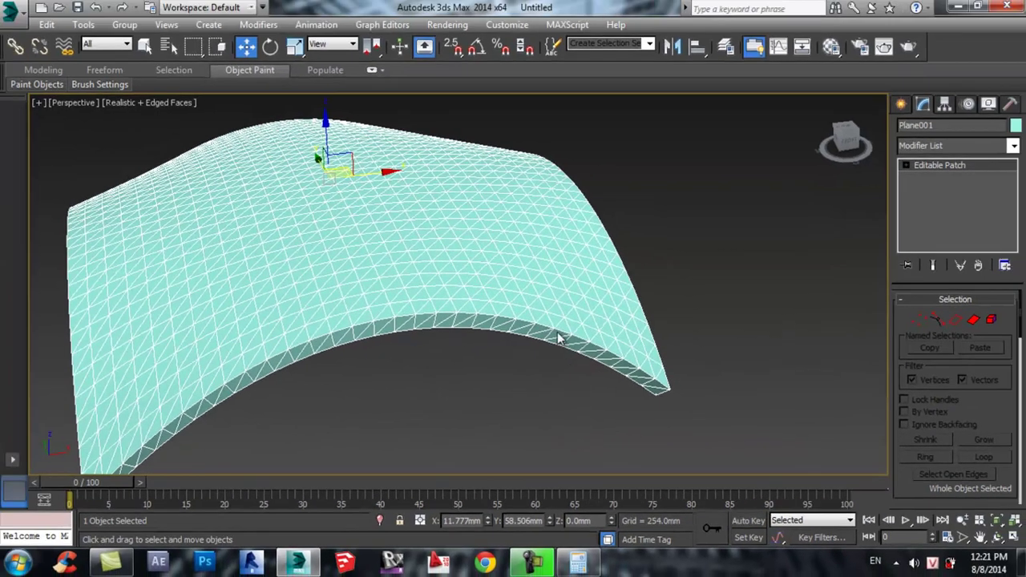
{"action": "scroll", "coordinate": [556, 329], "scroll_direction": "up", "scroll_amount": 4}
{"action": "scroll", "coordinate": [513, 335], "scroll_direction": "up", "scroll_amount": 2}
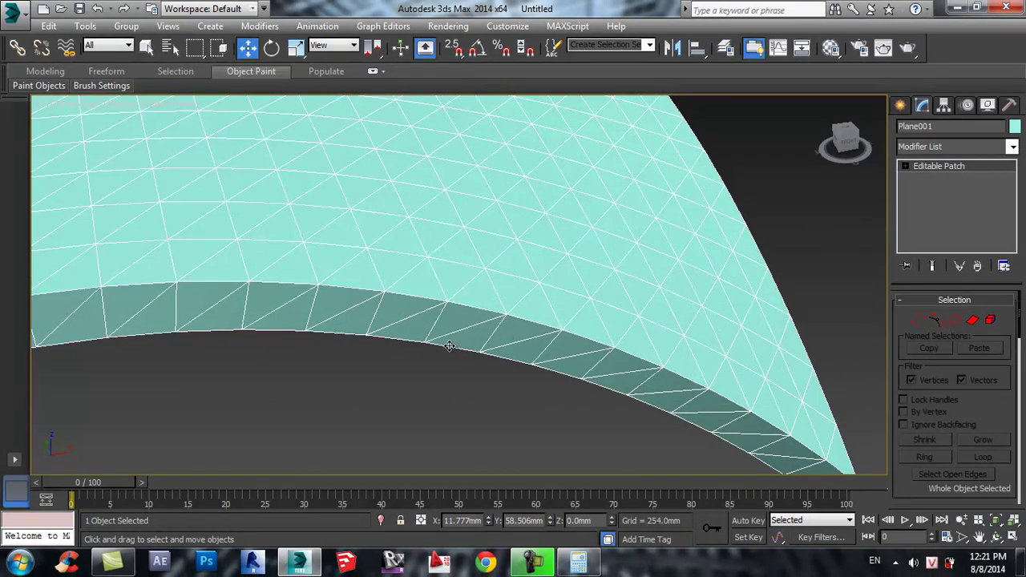
{"action": "scroll", "coordinate": [477, 363], "scroll_direction": "down", "scroll_amount": 2}
{"action": "mouse_move", "coordinate": [194, 365]}
{"action": "middle_mouse_down", "text": "alt"}
{"action": "mouse_move", "coordinate": [487, 369]}
{"action": "mouse_move", "coordinate": [362, 326]}
{"action": "mouse_move", "coordinate": [281, 370]}
{"action": "mouse_move", "coordinate": [321, 345]}
{"action": "middle_mouse_up", "text": "alt"}
{"action": "scroll", "coordinate": [414, 357], "scroll_direction": "down", "scroll_amount": 5}
{"action": "mouse_move", "coordinate": [416, 338]}
{"action": "middle_mouse_down", "text": "alt"}
{"action": "mouse_move", "coordinate": [484, 339]}
{"action": "mouse_move", "coordinate": [346, 317]}
{"action": "middle_mouse_up", "text": "alt"}
- Apply a Lattice modifier to Plane001's Editable Patch, picked from the Modifier List
{"action": "left_click", "coordinate": [949, 149]}
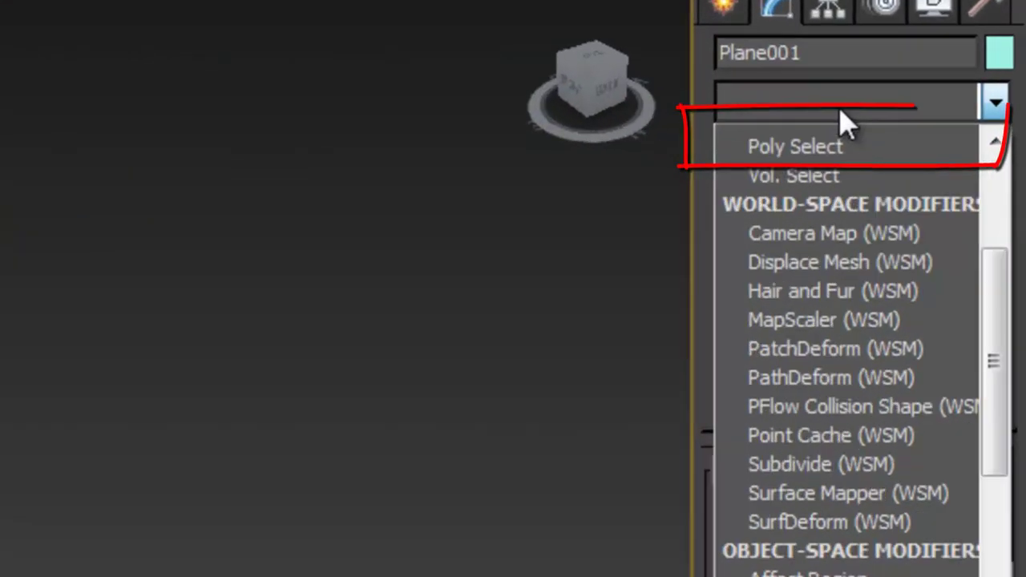
{"action": "key", "text": "l"}
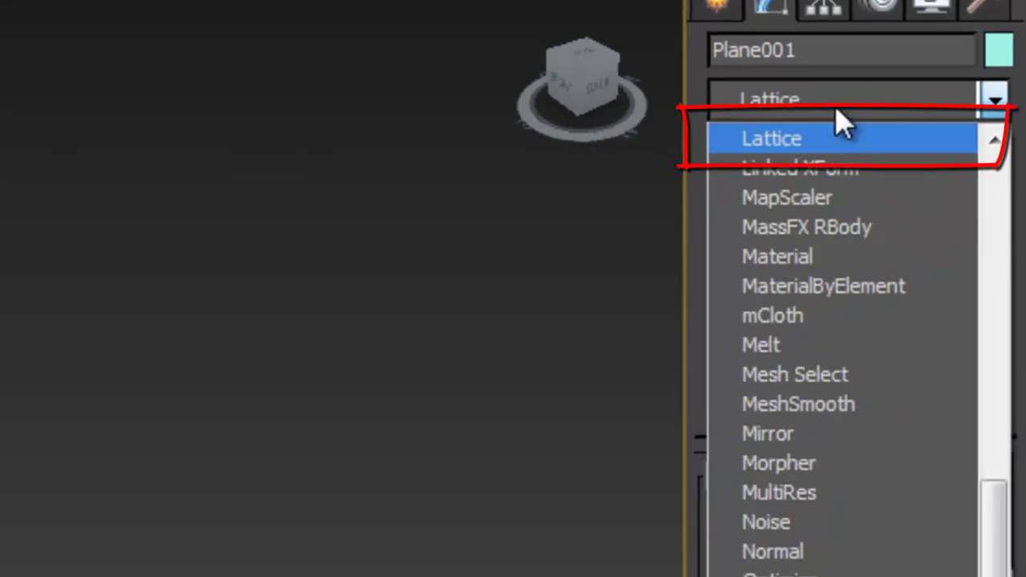
{"action": "left_click", "coordinate": [871, 148]}
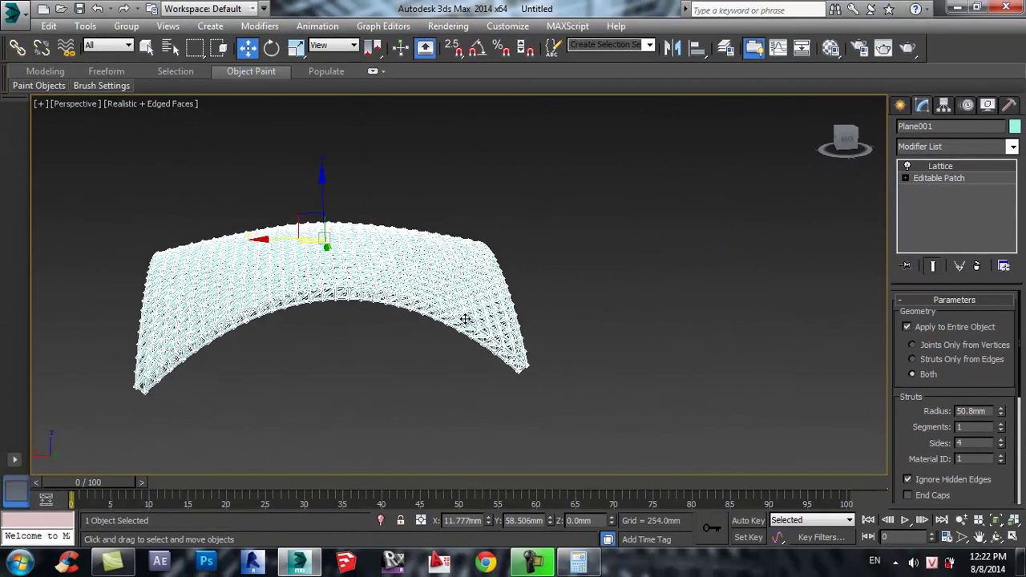
- Set the lattice strut radius to 25 mm
{"action": "scroll", "coordinate": [482, 337], "scroll_direction": "up", "scroll_amount": 2}
{"action": "scroll", "coordinate": [473, 352], "scroll_direction": "up", "scroll_amount": 5}
{"action": "scroll", "coordinate": [476, 363], "scroll_direction": "up", "scroll_amount": 2}
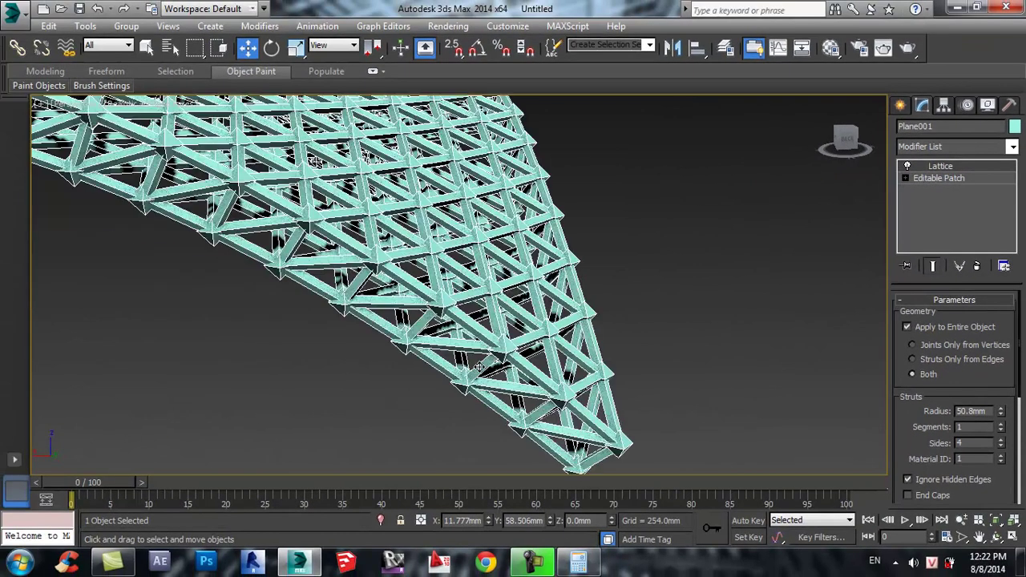
{"action": "mouse_move", "coordinate": [489, 358]}
{"action": "middle_mouse_down", "text": "alt"}
{"action": "mouse_move", "coordinate": [463, 362]}
{"action": "mouse_move", "coordinate": [625, 288]}
{"action": "middle_mouse_up", "text": "alt"}
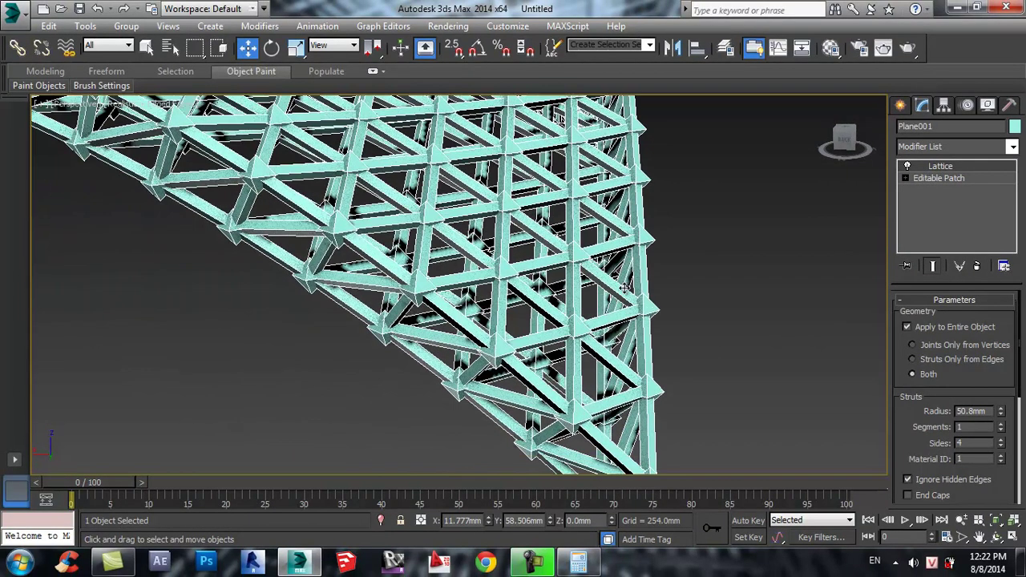
{"action": "left_click_drag", "start_coordinate": [988, 395], "coordinate": [988, 383]}
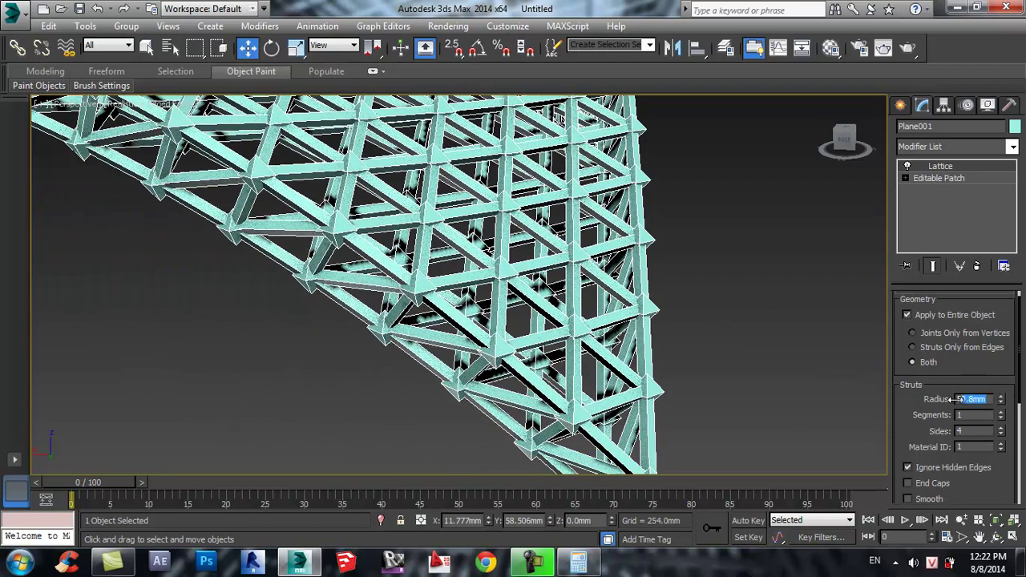
{"action": "scroll", "coordinate": [568, 411], "scroll_direction": "up", "scroll_amount": 1}
{"action": "scroll", "coordinate": [403, 408], "scroll_direction": "up", "scroll_amount": 1}
{"action": "scroll", "coordinate": [244, 409], "scroll_direction": "up", "scroll_amount": 1}
{"action": "scroll", "coordinate": [324, 390], "scroll_direction": "up", "scroll_amount": 1}
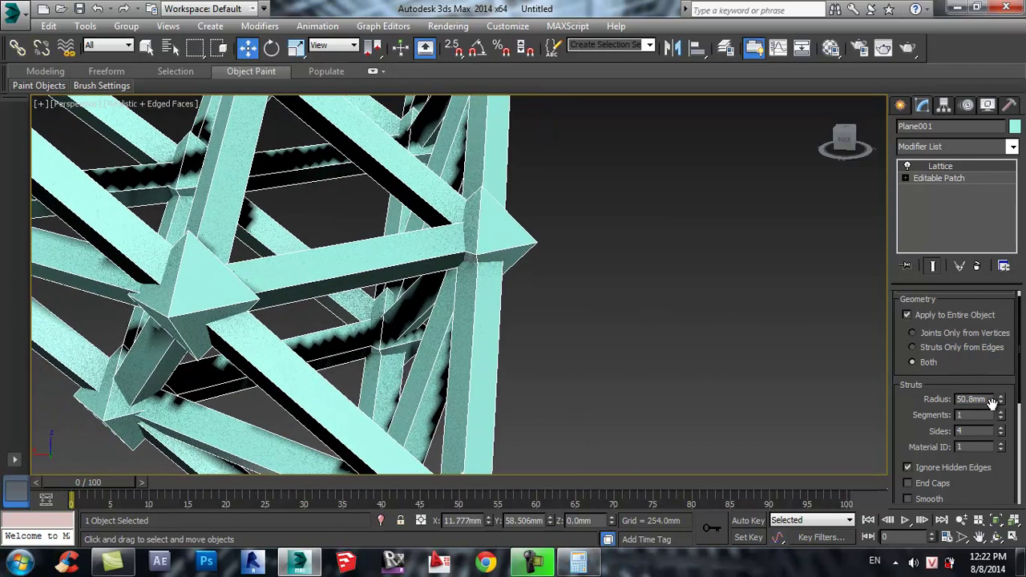
{"action": "left_click_drag", "start_coordinate": [991, 401], "coordinate": [930, 408]}
{"action": "type", "text": "25"}
{"action": "key", "text": "Return"}
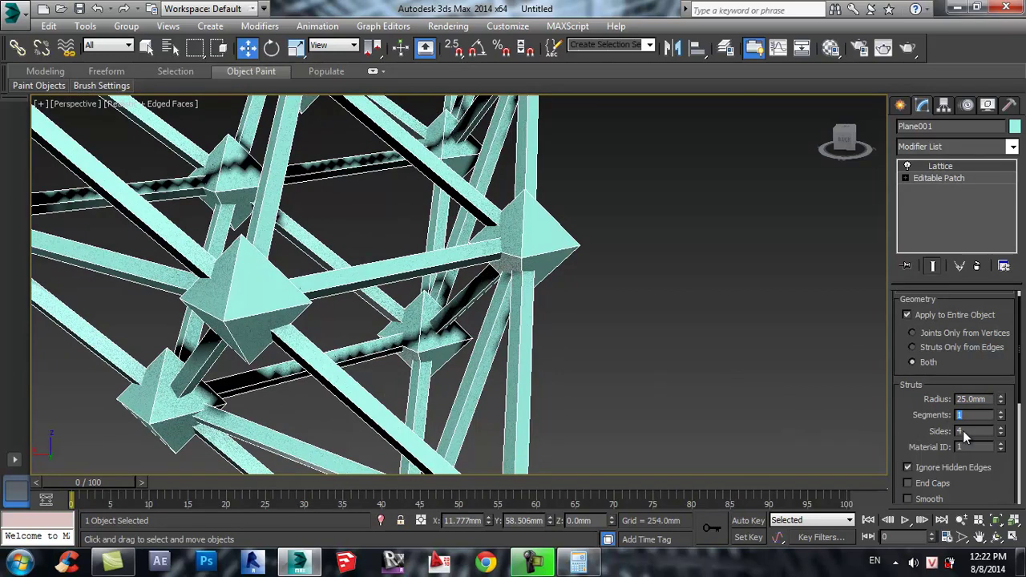
- Try 3 strut segments, return to 1, and give the struts 7 sides
{"action": "type", "text": "3"}
{"action": "key", "text": "Return"}
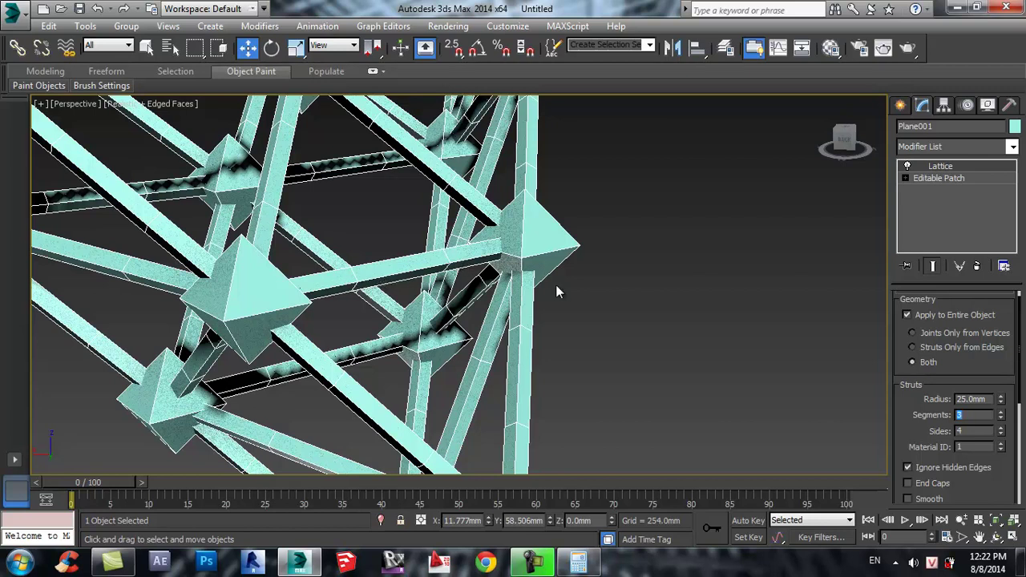
{"action": "type", "text": "1"}
{"action": "key", "text": "Return"}
{"action": "mouse_move", "coordinate": [628, 388]}
{"action": "middle_mouse_down", "text": "alt"}
{"action": "mouse_move", "coordinate": [586, 339]}
{"action": "mouse_move", "coordinate": [655, 369]}
{"action": "middle_mouse_up", "text": "alt"}
{"action": "key", "text": "Tab"}
{"action": "type", "text": "7"}
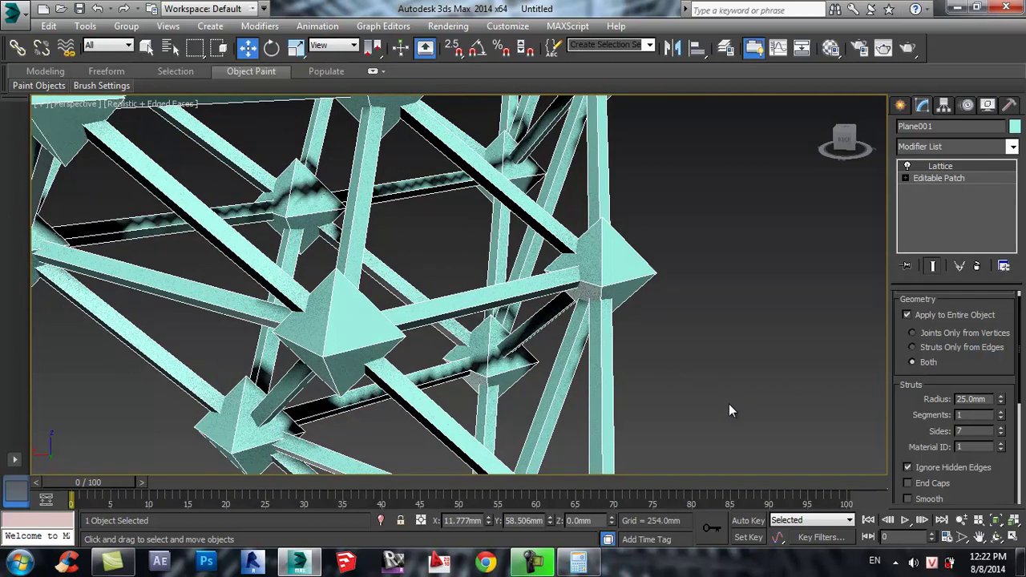
{"action": "key", "text": "Return"}
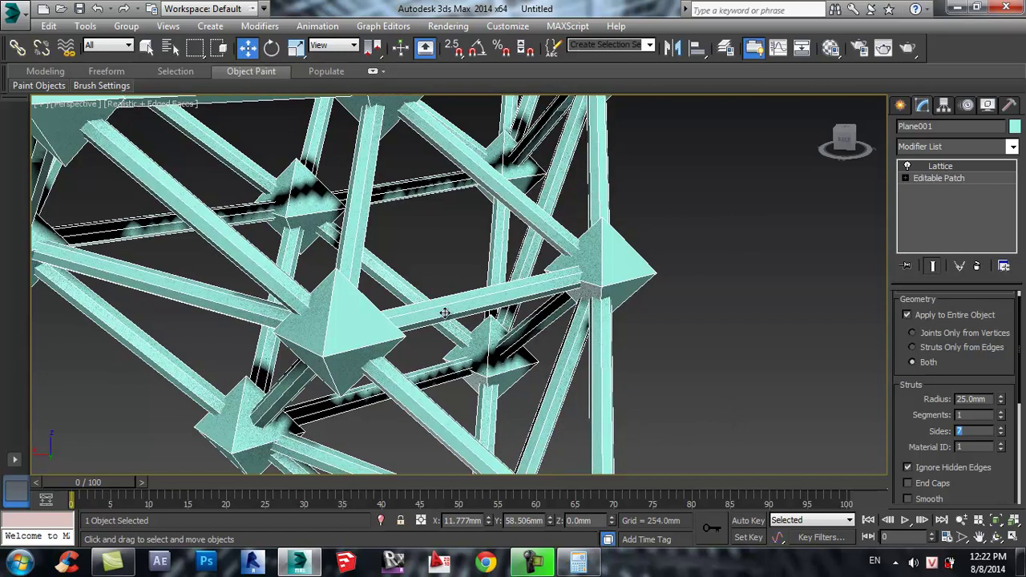
{"action": "mouse_move", "coordinate": [444, 313]}
{"action": "middle_mouse_down"}
{"action": "mouse_move", "coordinate": [486, 316]}
{"action": "mouse_move", "coordinate": [592, 361]}
{"action": "middle_mouse_up"}
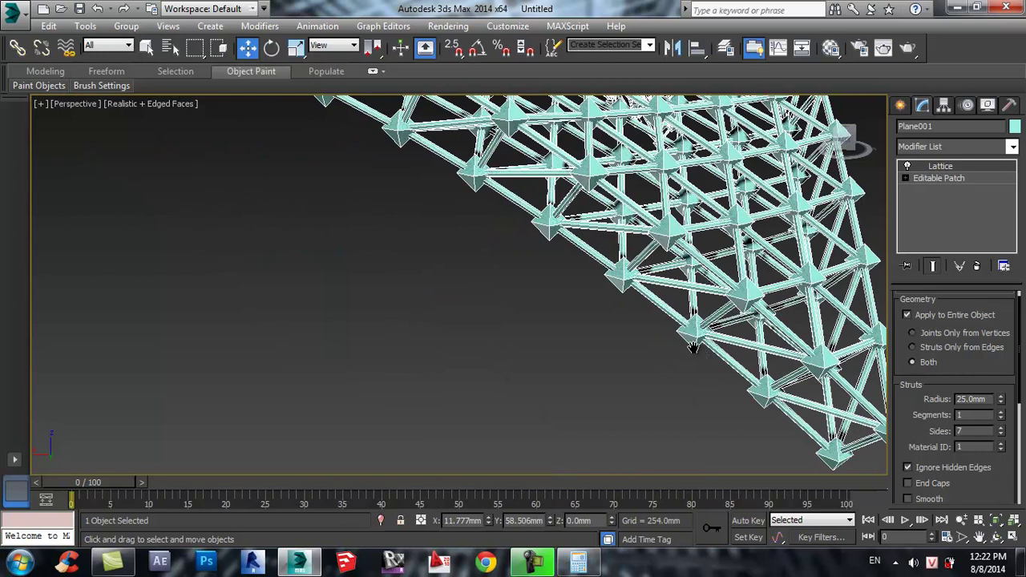
{"action": "middle_click_drag", "start_coordinate": [702, 350], "coordinate": [609, 358]}
{"action": "left_click_drag", "start_coordinate": [994, 476], "coordinate": [994, 282]}
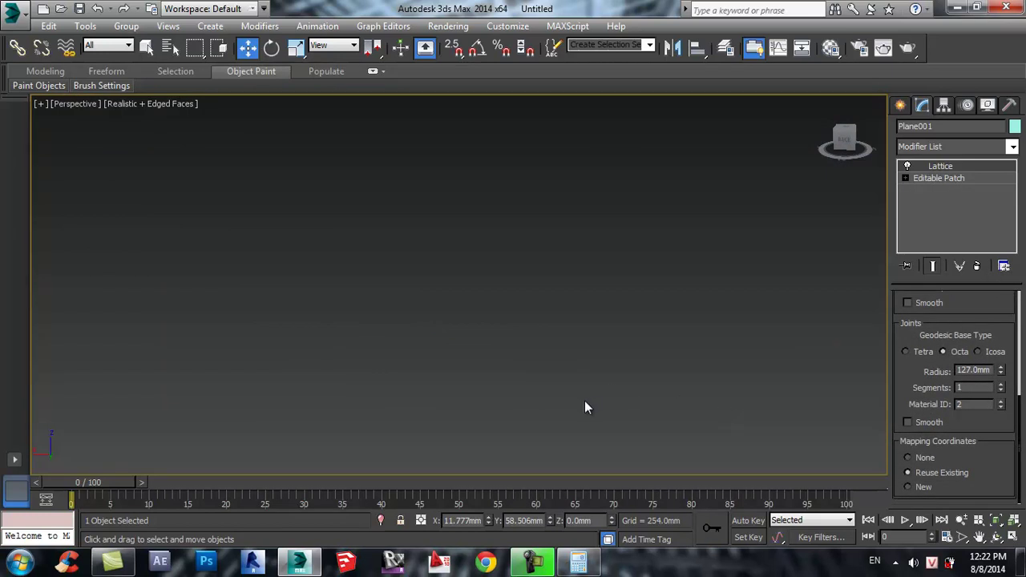
- Change the lattice joint radius to 125 mm
{"action": "scroll", "coordinate": [590, 405], "scroll_direction": "up", "scroll_amount": 5}
{"action": "scroll", "coordinate": [561, 409], "scroll_direction": "up", "scroll_amount": 3}
{"action": "scroll", "coordinate": [542, 410], "scroll_direction": "up", "scroll_amount": 4}
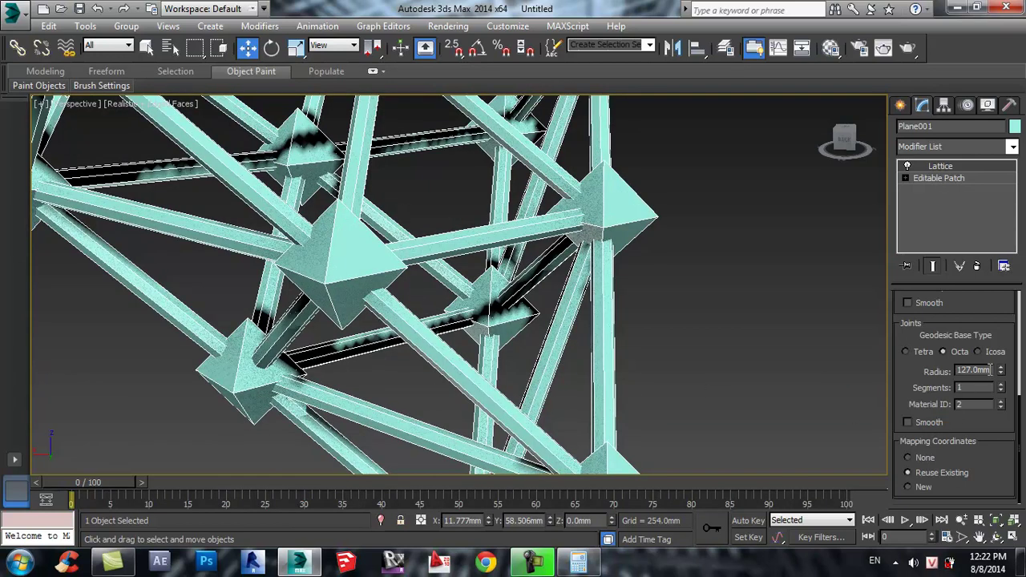
{"action": "left_click_drag", "start_coordinate": [986, 370], "coordinate": [900, 370]}
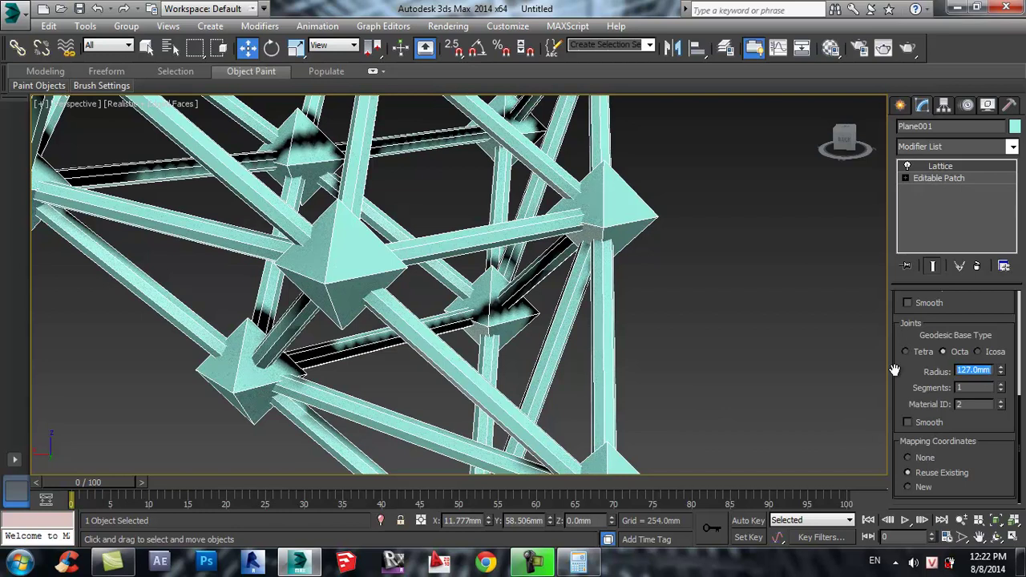
{"action": "type", "text": "1"}
{"action": "key", "text": "Return"}
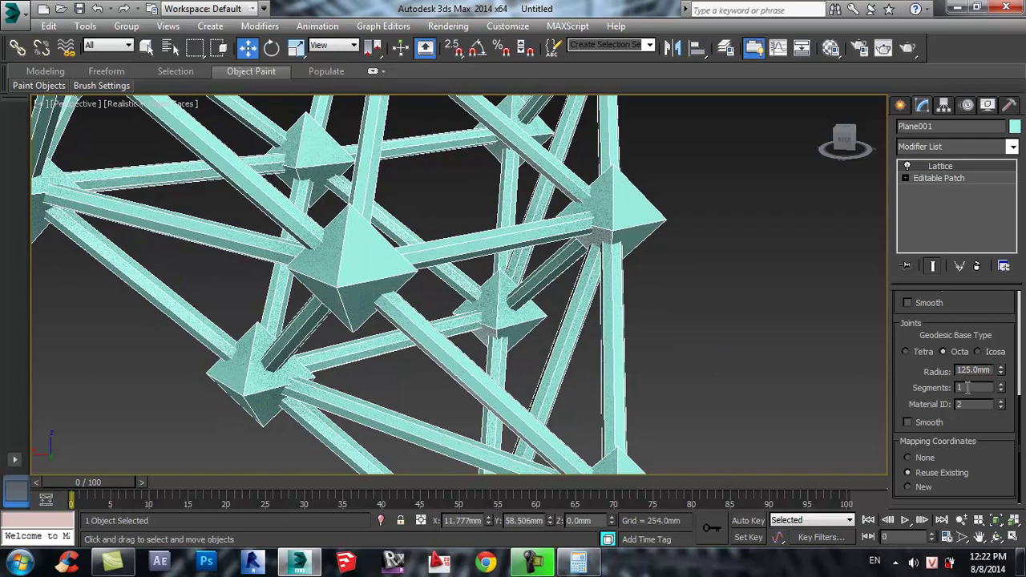
- Give the joints 10 segments and a 100 mm radius, then deselect the lattice
{"action": "double_click", "coordinate": [965, 388]}
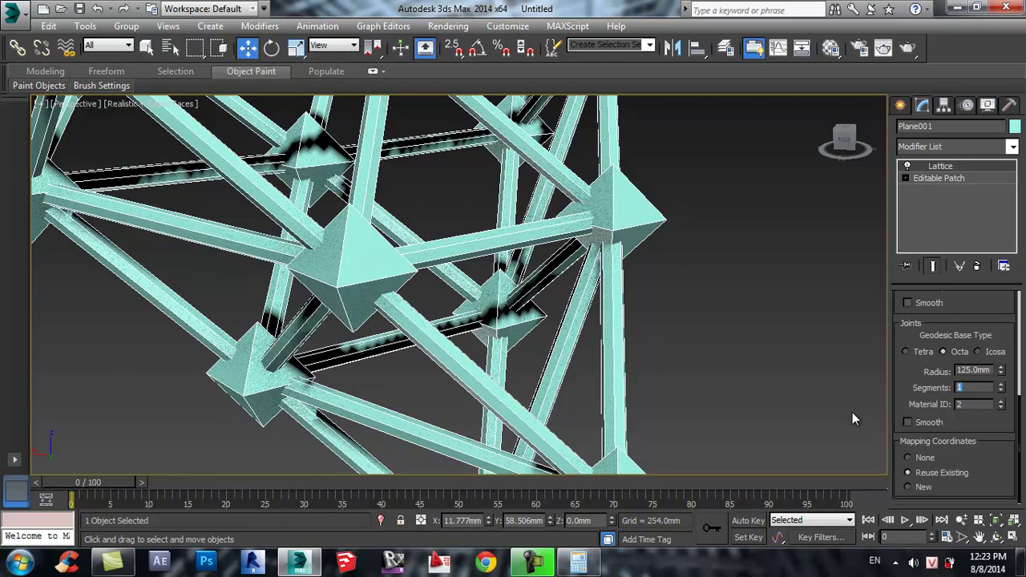
{"action": "type", "text": "1"}
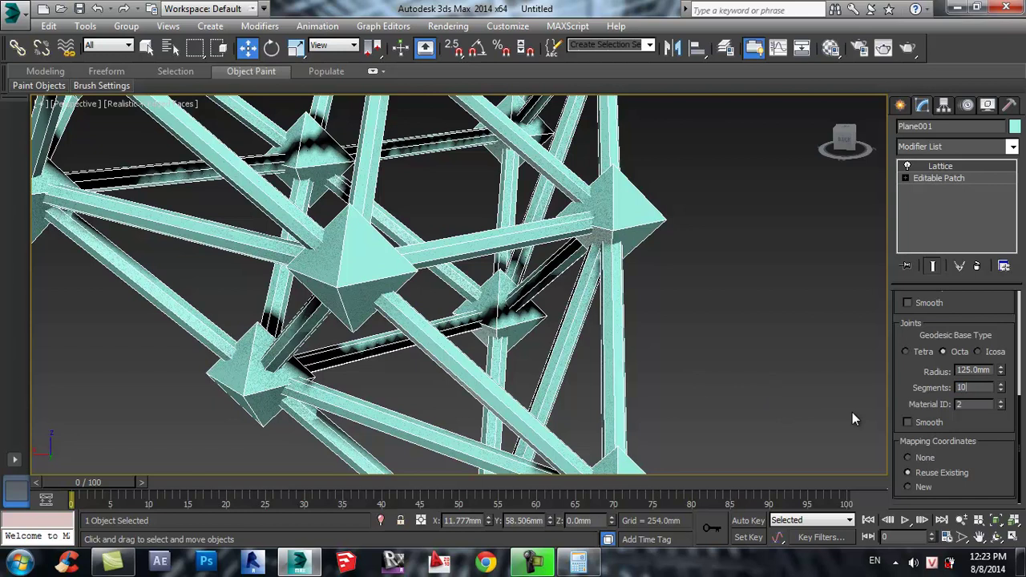
{"action": "type", "text": "0"}
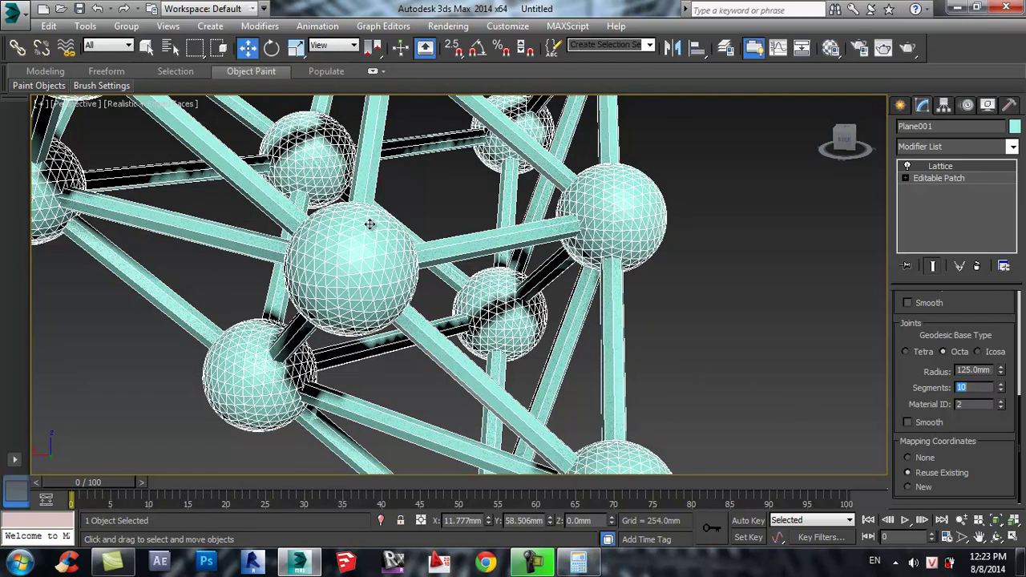
{"action": "double_click", "coordinate": [962, 370]}
{"action": "type", "text": "100"}
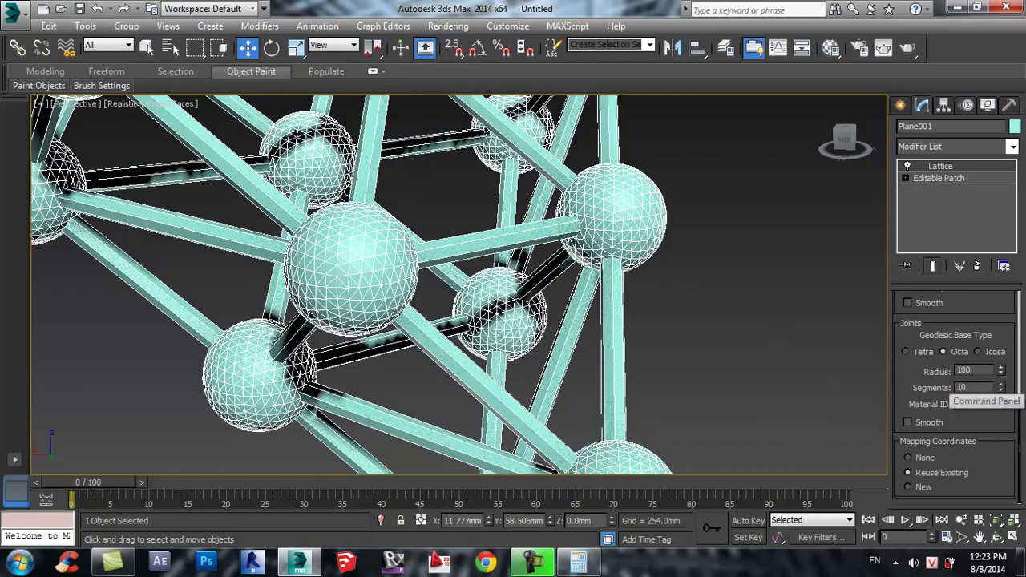
{"action": "key", "text": "Return"}
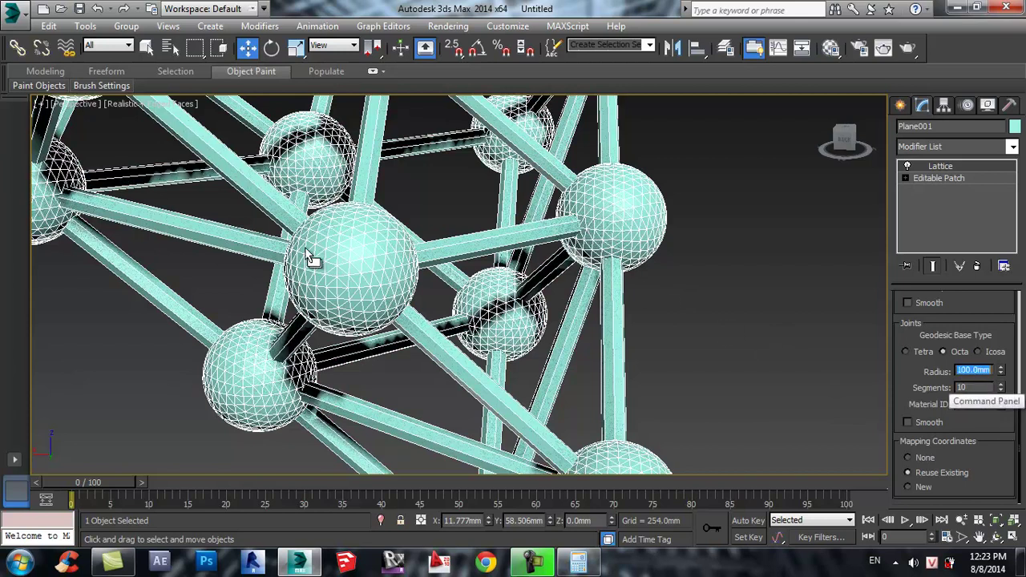
{"action": "left_click", "coordinate": [350, 232]}
{"action": "scroll", "coordinate": [634, 307], "scroll_direction": "down", "scroll_amount": 5}
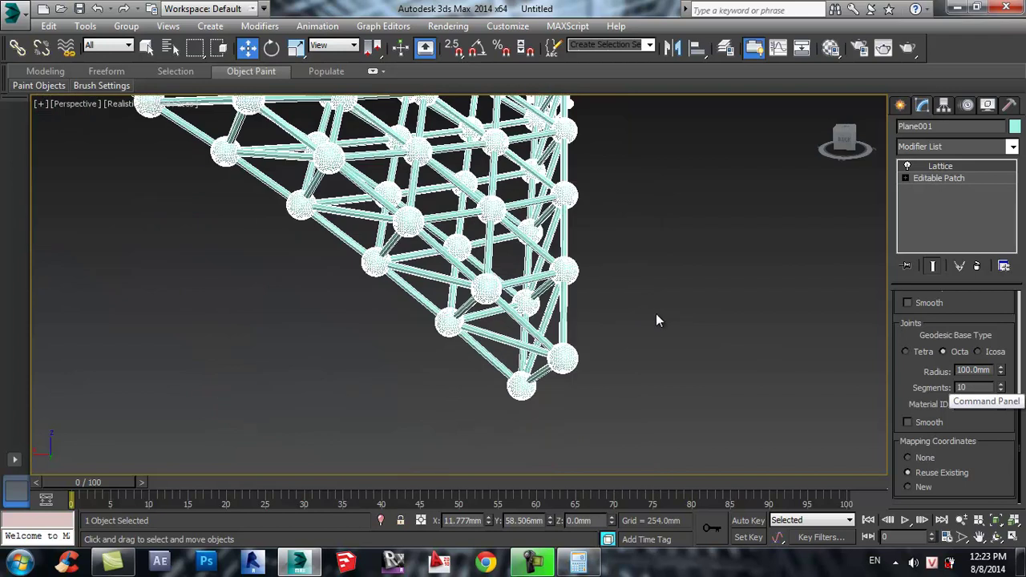
{"action": "scroll", "coordinate": [529, 301], "scroll_direction": "down", "scroll_amount": 3}
- Switch the Perspective viewport from Realistic to Shaded display
{"action": "left_click", "coordinate": [277, 254]}
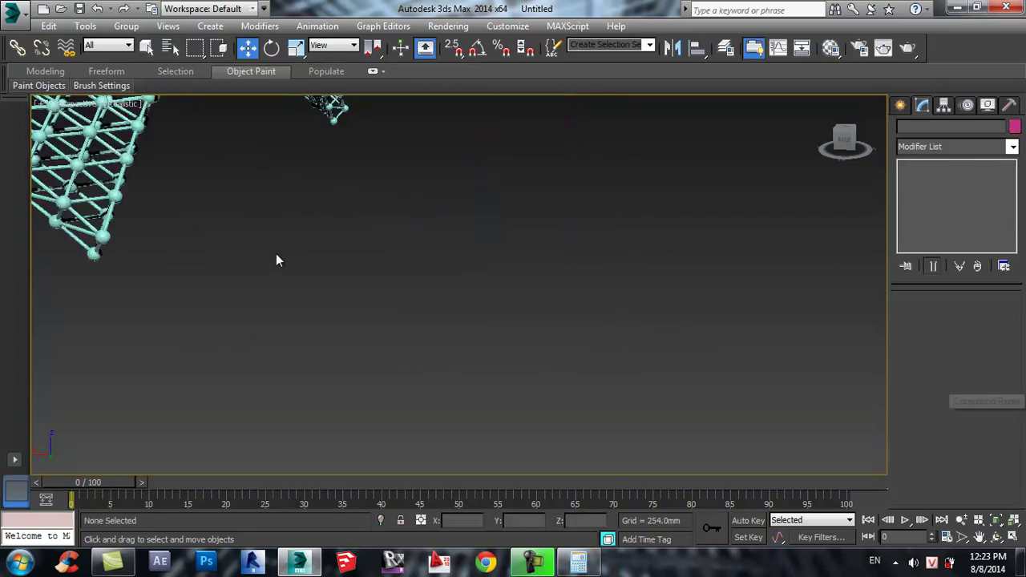
{"action": "middle_click_drag", "start_coordinate": [200, 240], "coordinate": [145, 196]}
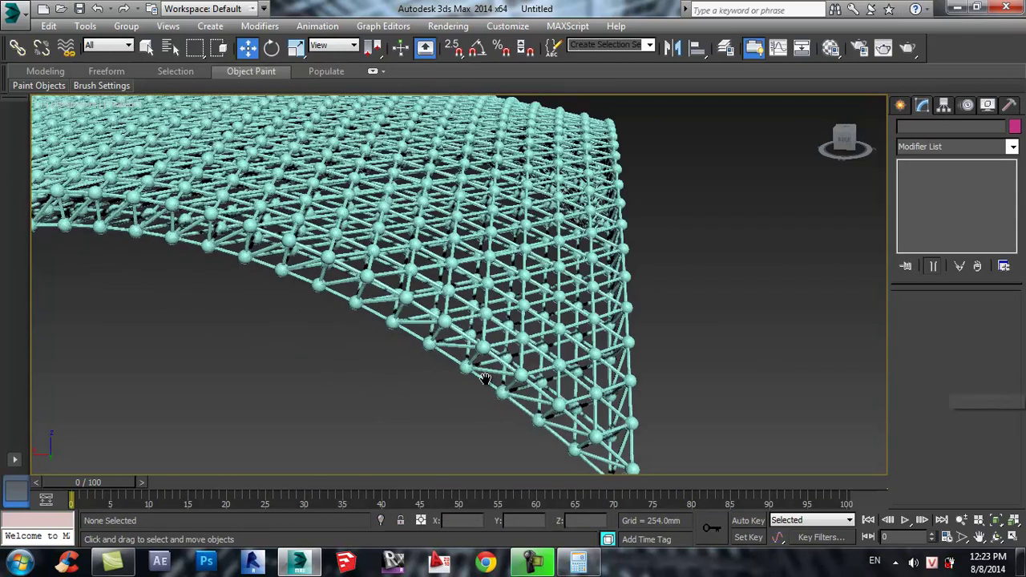
{"action": "scroll", "coordinate": [157, 184], "scroll_direction": "up", "scroll_amount": 1}
{"action": "scroll", "coordinate": [167, 148], "scroll_direction": "up", "scroll_amount": 1}
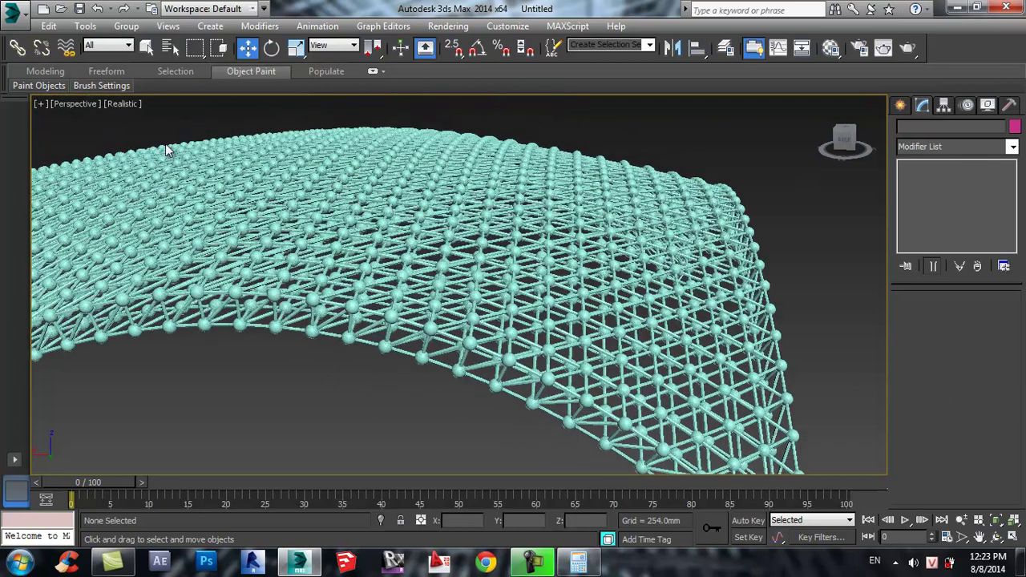
{"action": "scroll", "coordinate": [144, 128], "scroll_direction": "up", "scroll_amount": 1}
{"action": "left_click", "coordinate": [114, 108]}
{"action": "left_click", "coordinate": [128, 137]}
{"action": "left_click", "coordinate": [121, 105]}
{"action": "mouse_move", "coordinate": [161, 343]}
{"action": "left_click", "coordinate": [328, 343]}
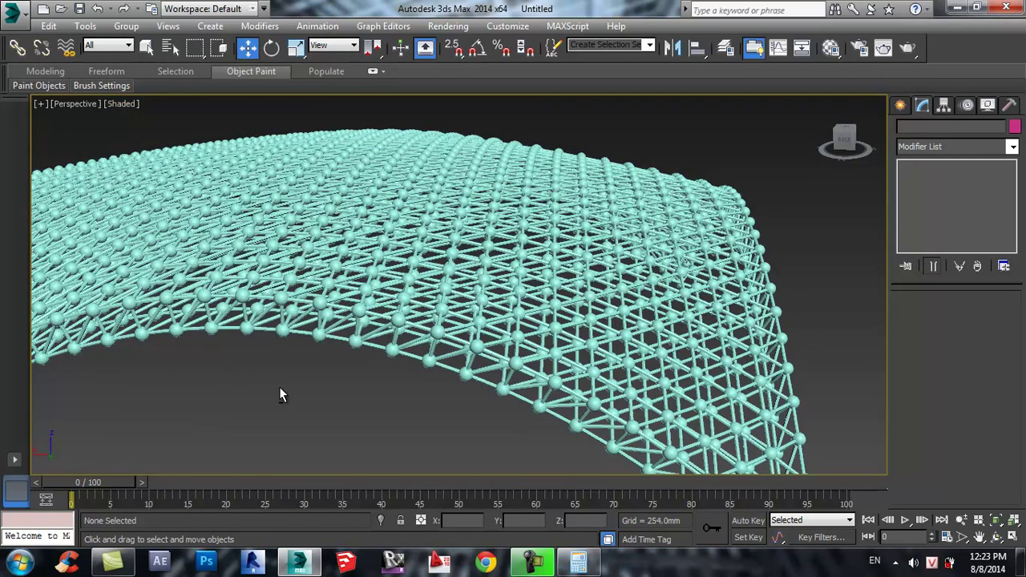
- Orbit and zoom in on the lattice dome, then select the lattice
{"action": "mouse_move", "coordinate": [292, 380]}
{"action": "middle_mouse_down", "text": "alt"}
{"action": "mouse_move", "coordinate": [315, 347]}
{"action": "mouse_move", "coordinate": [261, 313]}
{"action": "mouse_move", "coordinate": [177, 340]}
{"action": "middle_mouse_up", "text": "alt"}
{"action": "scroll", "coordinate": [176, 340], "scroll_direction": "up", "scroll_amount": 4}
{"action": "scroll", "coordinate": [200, 369], "scroll_direction": "up", "scroll_amount": 4}
{"action": "scroll", "coordinate": [232, 397], "scroll_direction": "up", "scroll_amount": 4}
{"action": "scroll", "coordinate": [246, 397], "scroll_direction": "up", "scroll_amount": 3}
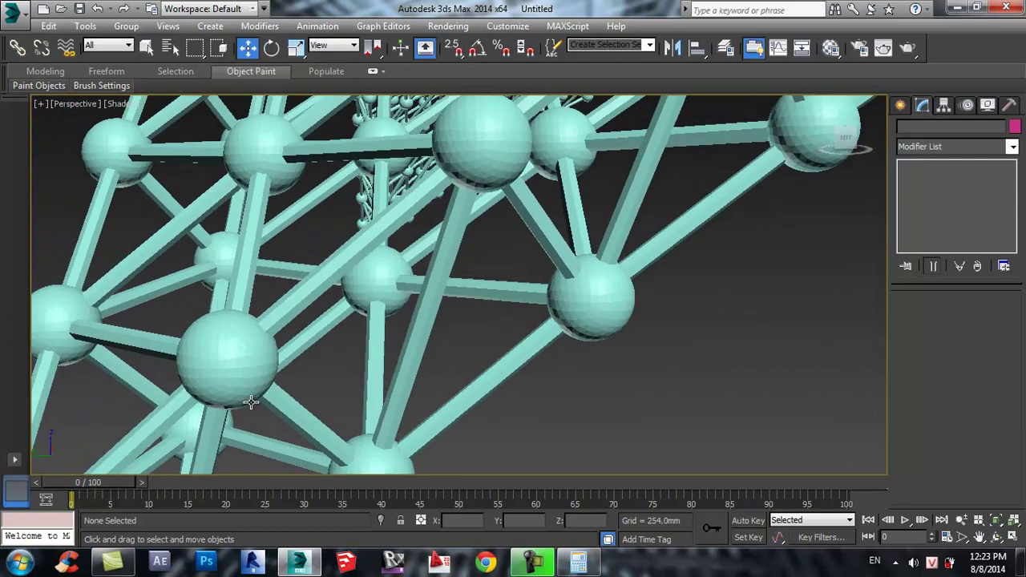
{"action": "left_click", "coordinate": [245, 385]}
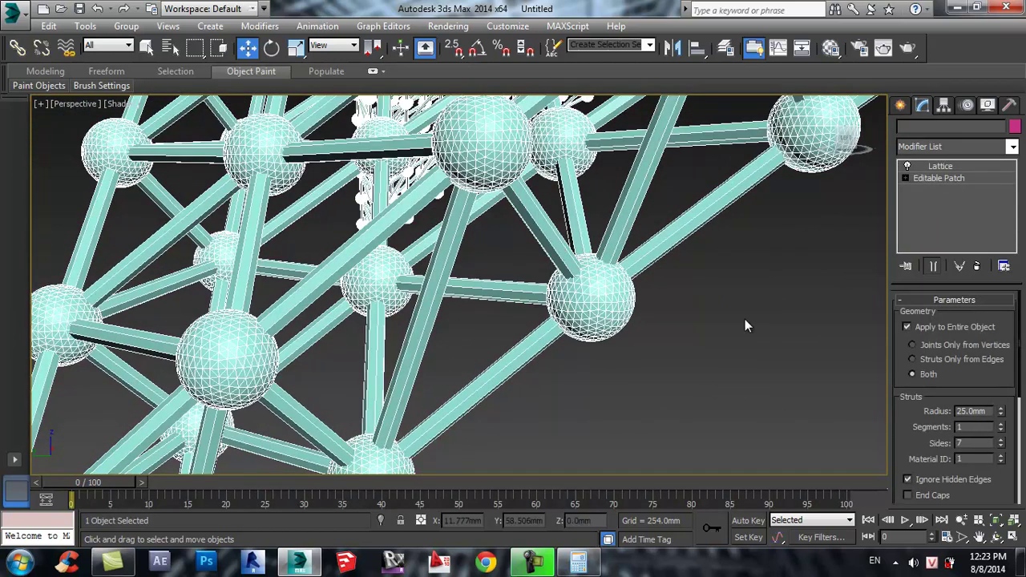
- Try a 500 mm strut radius on the lattice
{"action": "double_click", "coordinate": [986, 411]}
{"action": "type", "text": "500"}
{"action": "key", "text": "Return"}
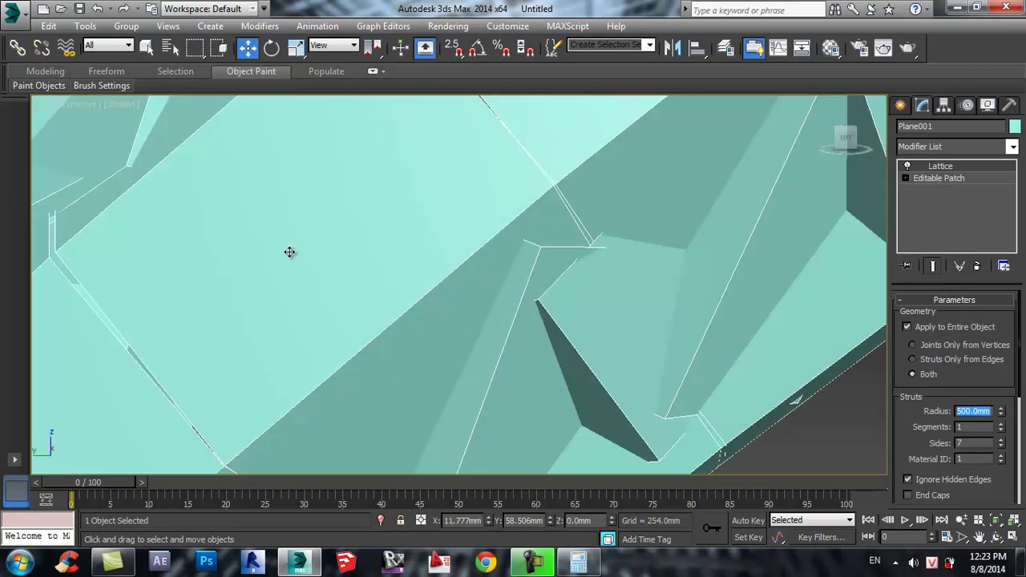
{"action": "left_click", "coordinate": [783, 359]}
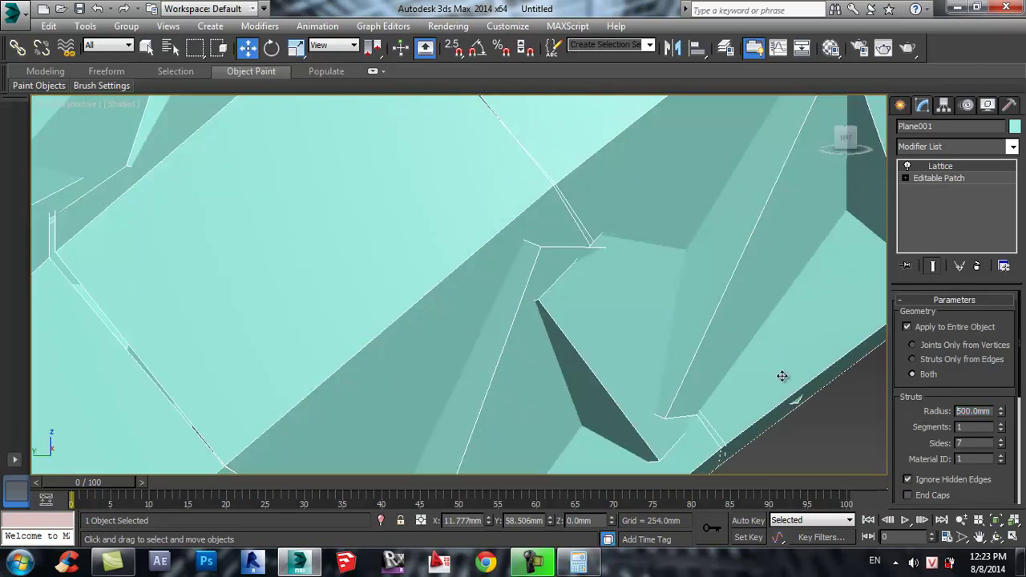
- Deselect the lattice and view the whole lattice arch
{"action": "scroll", "coordinate": [646, 355], "scroll_direction": "down", "scroll_amount": 5}
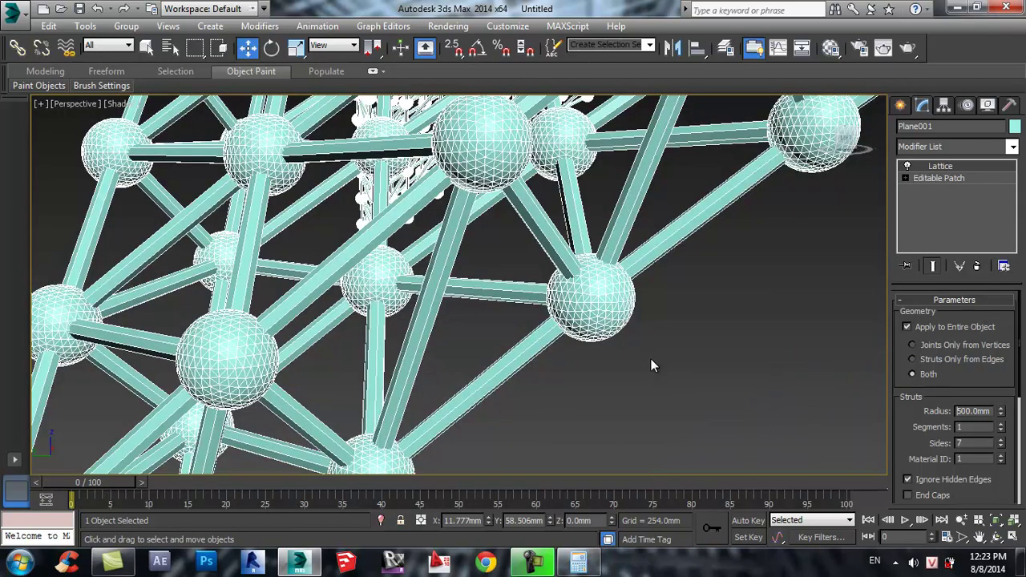
{"action": "scroll", "coordinate": [712, 392], "scroll_direction": "down", "scroll_amount": 5}
{"action": "scroll", "coordinate": [710, 393], "scroll_direction": "down", "scroll_amount": 3}
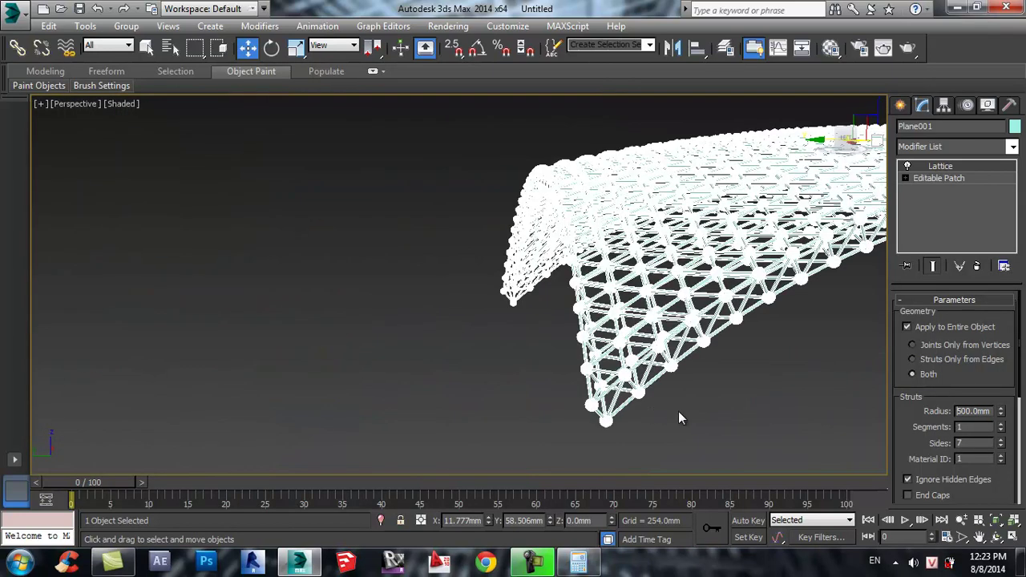
{"action": "left_click", "coordinate": [682, 412]}
{"action": "middle_click_drag", "start_coordinate": [682, 411], "coordinate": [500, 397], "text": "alt"}
{"action": "scroll", "coordinate": [508, 400], "scroll_direction": "up", "scroll_amount": 3}
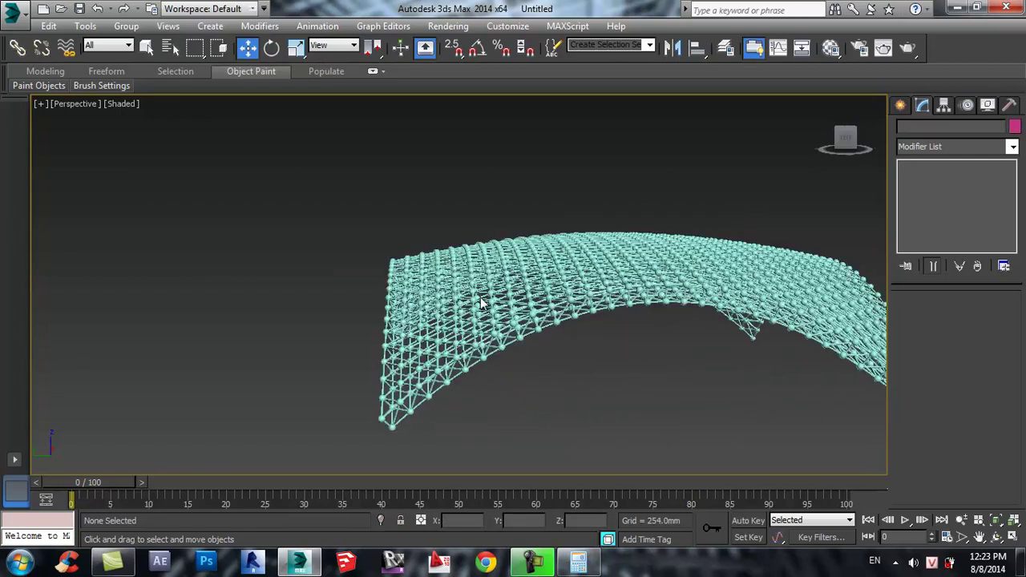
{"action": "left_click", "coordinate": [563, 332]}
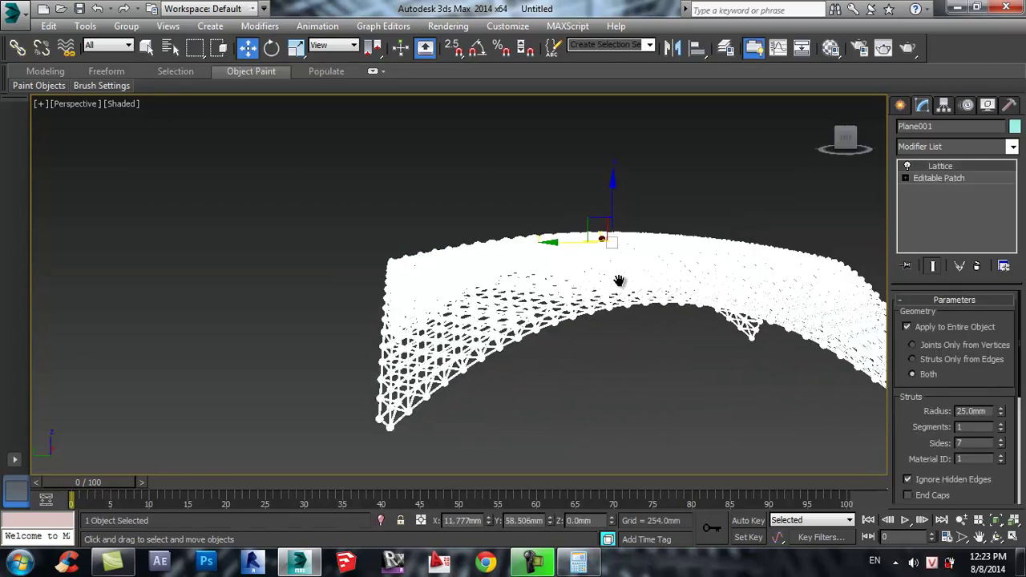
{"action": "middle_click_drag", "start_coordinate": [644, 302], "coordinate": [637, 302]}
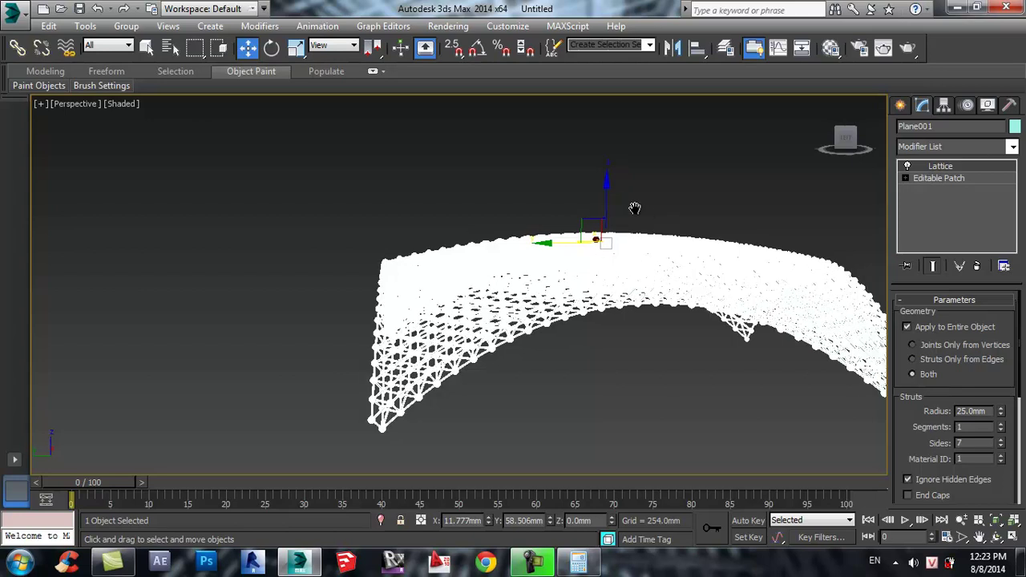
{"action": "middle_click_drag", "start_coordinate": [588, 227], "coordinate": [565, 224]}
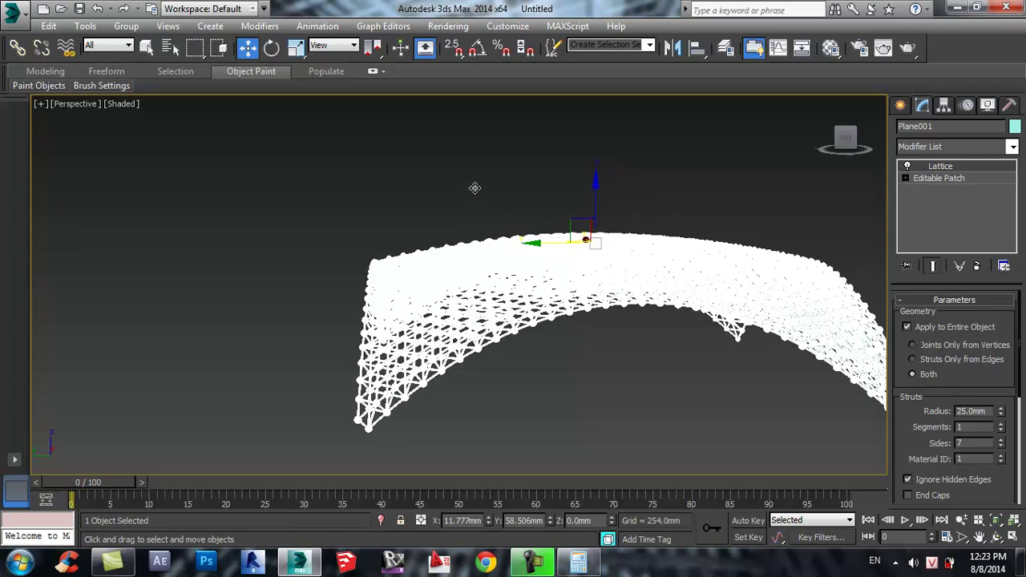
{"action": "left_click", "coordinate": [427, 170]}
{"action": "middle_click_drag", "start_coordinate": [430, 404], "coordinate": [538, 427], "text": "alt"}
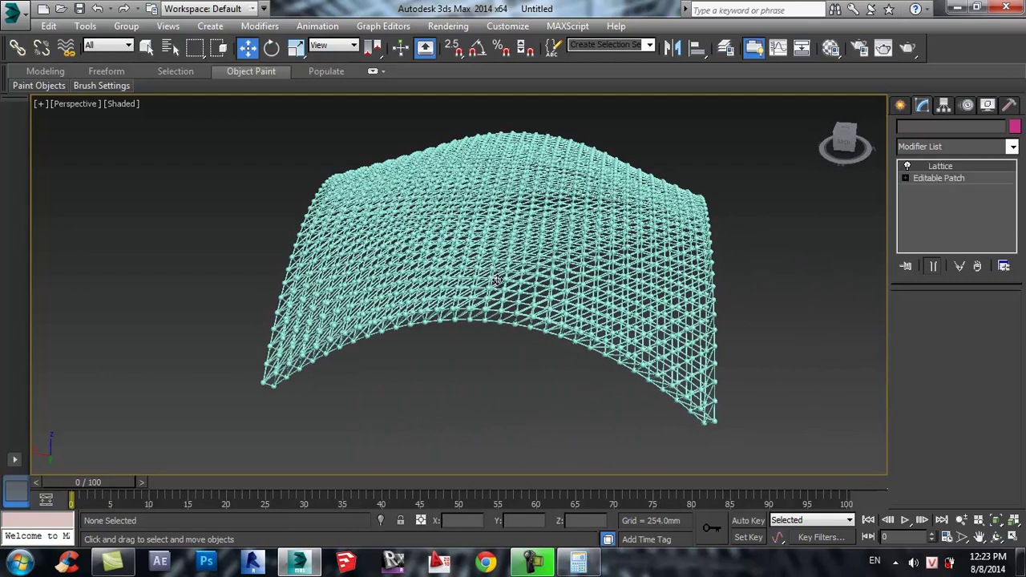
{"action": "left_click", "coordinate": [503, 254]}
{"action": "middle_click_drag", "start_coordinate": [515, 266], "coordinate": [613, 327], "text": "alt"}
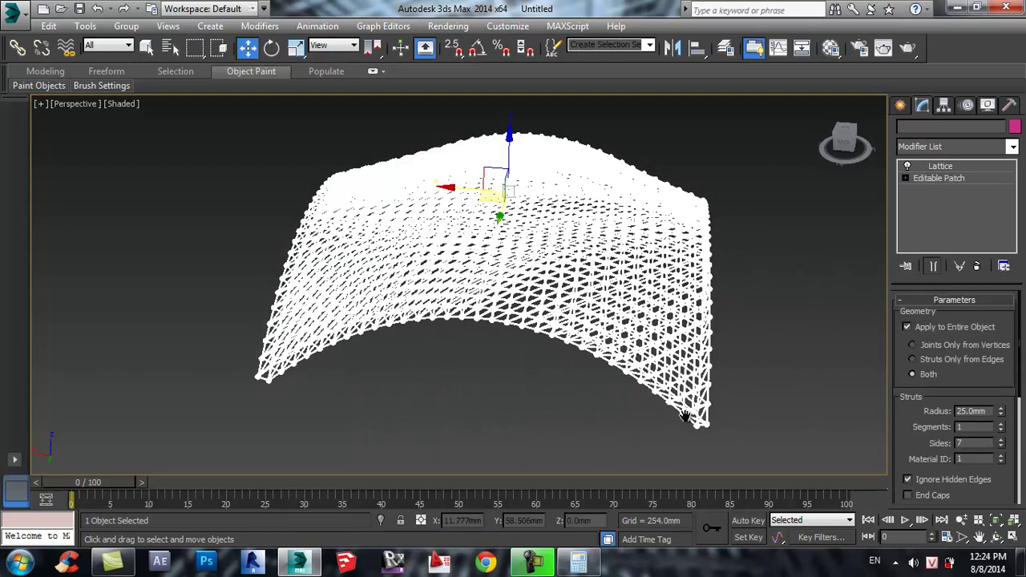
{"action": "middle_click_drag", "start_coordinate": [717, 427], "coordinate": [723, 434], "text": "alt"}
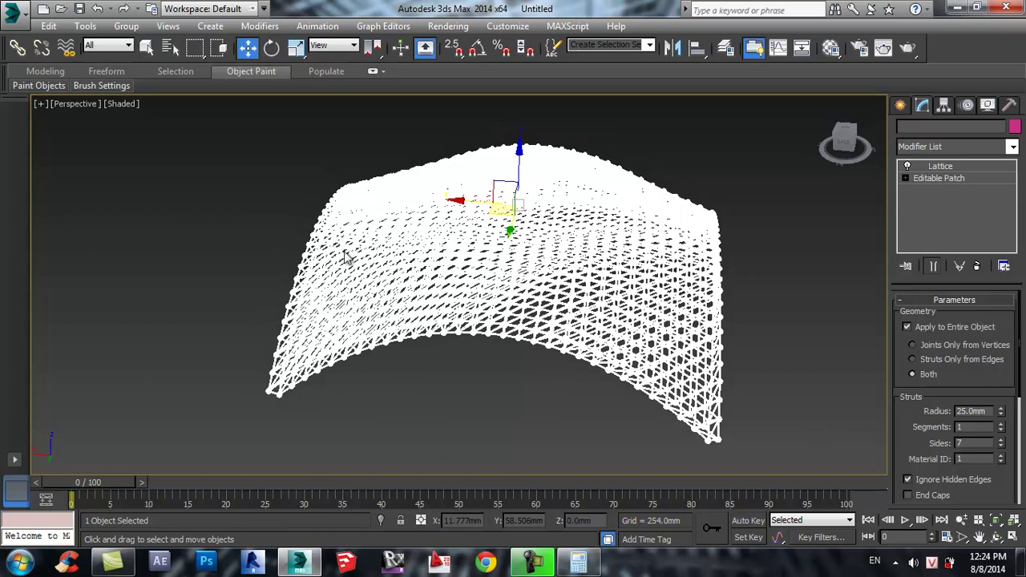
{"action": "left_click", "coordinate": [472, 398]}
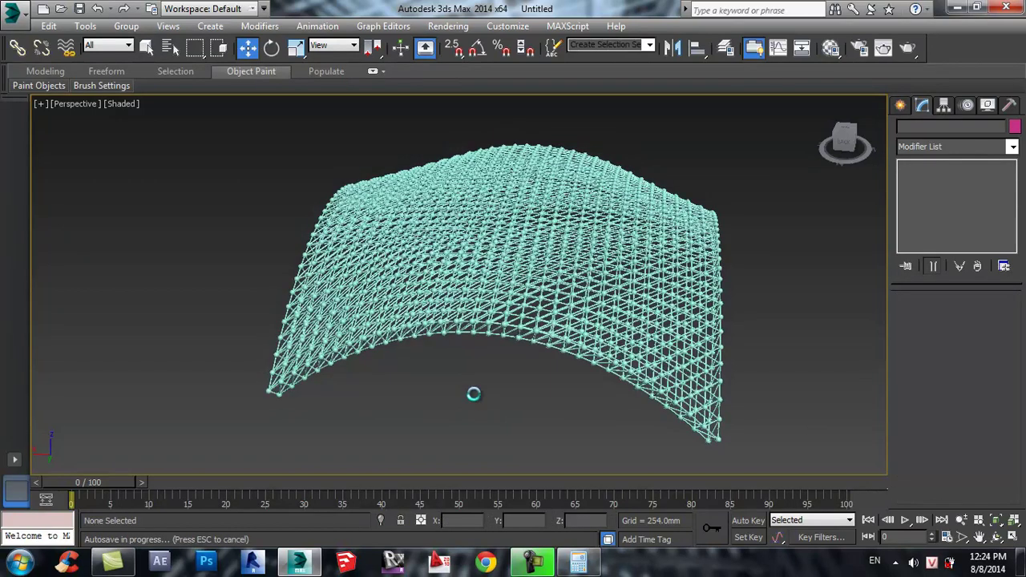
{"action": "mouse_move", "coordinate": [511, 360]}
{"action": "middle_mouse_down", "text": "alt"}
{"action": "mouse_move", "coordinate": [425, 315]}
{"action": "mouse_move", "coordinate": [353, 340]}
{"action": "middle_mouse_up", "text": "alt"}
{"action": "middle_click_drag", "start_coordinate": [391, 408], "coordinate": [390, 369]}
{"action": "scroll", "coordinate": [391, 386], "scroll_direction": "up", "scroll_amount": 3}
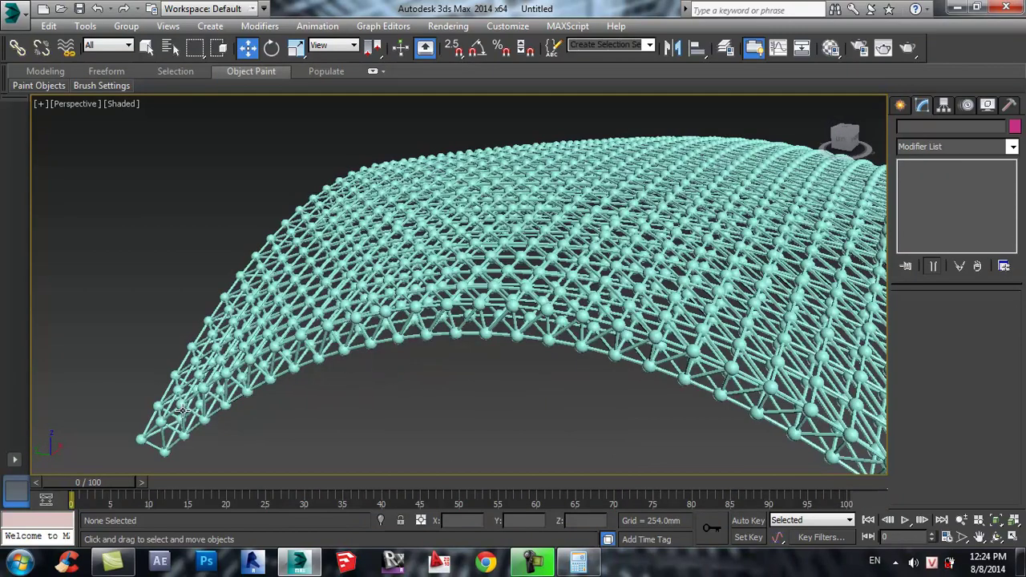
{"action": "middle_click_drag", "start_coordinate": [639, 353], "coordinate": [633, 353]}
{"action": "scroll", "coordinate": [714, 355], "scroll_direction": "down", "scroll_amount": 3}
{"action": "scroll", "coordinate": [736, 311], "scroll_direction": "down", "scroll_amount": 2}
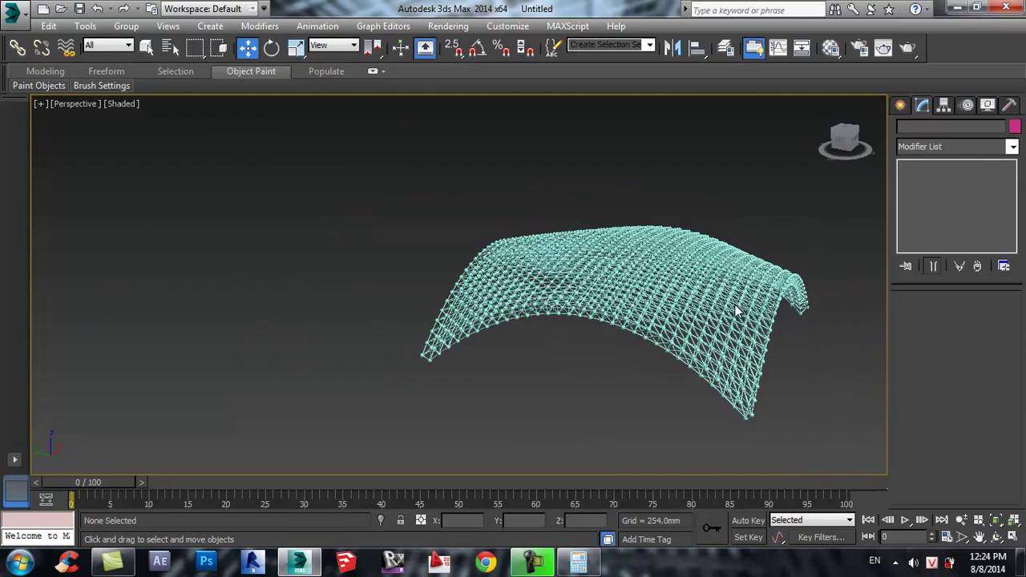
{"action": "mouse_move", "coordinate": [670, 311]}
{"action": "middle_mouse_down"}
{"action": "mouse_move", "coordinate": [560, 339]}
{"action": "mouse_move", "coordinate": [431, 333]}
{"action": "middle_mouse_up"}
{"action": "mouse_move", "coordinate": [638, 197]}
{"action": "left_mouse_down"}
{"action": "mouse_move", "coordinate": [372, 378]}
{"action": "mouse_move", "coordinate": [532, 222]}
{"action": "left_mouse_up"}
{"action": "mouse_move", "coordinate": [441, 239]}
{"action": "middle_mouse_down", "text": "alt"}
{"action": "mouse_move", "coordinate": [545, 330]}
{"action": "mouse_move", "coordinate": [485, 374]}
{"action": "middle_mouse_up", "text": "alt"}
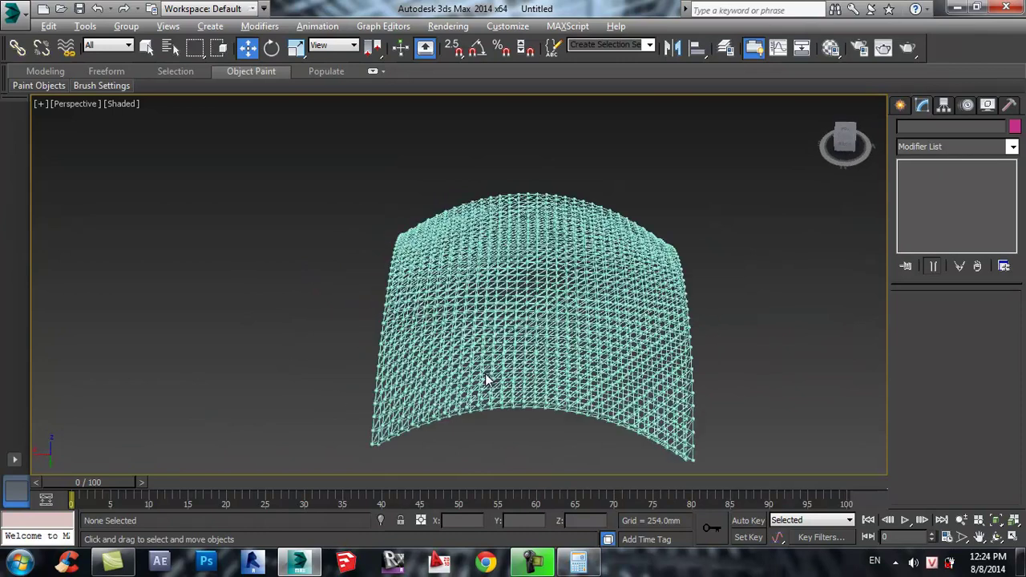
{"action": "middle_click_drag", "start_coordinate": [509, 358], "coordinate": [444, 283], "text": "alt"}
{"action": "scroll", "coordinate": [447, 283], "scroll_direction": "up", "scroll_amount": 3}
{"action": "scroll", "coordinate": [446, 283], "scroll_direction": "up", "scroll_amount": 3}
{"action": "middle_click_drag", "start_coordinate": [552, 327], "coordinate": [550, 296], "text": "alt"}
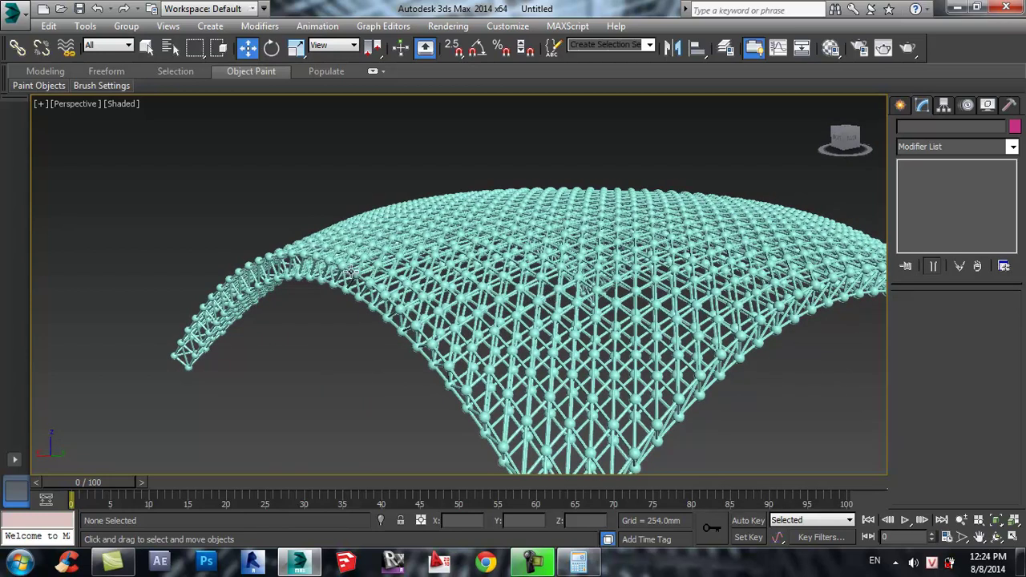
{"action": "mouse_move", "coordinate": [329, 281]}
{"action": "middle_mouse_down", "text": "alt"}
{"action": "mouse_move", "coordinate": [454, 305]}
{"action": "mouse_move", "coordinate": [430, 324]}
{"action": "middle_mouse_up", "text": "alt"}
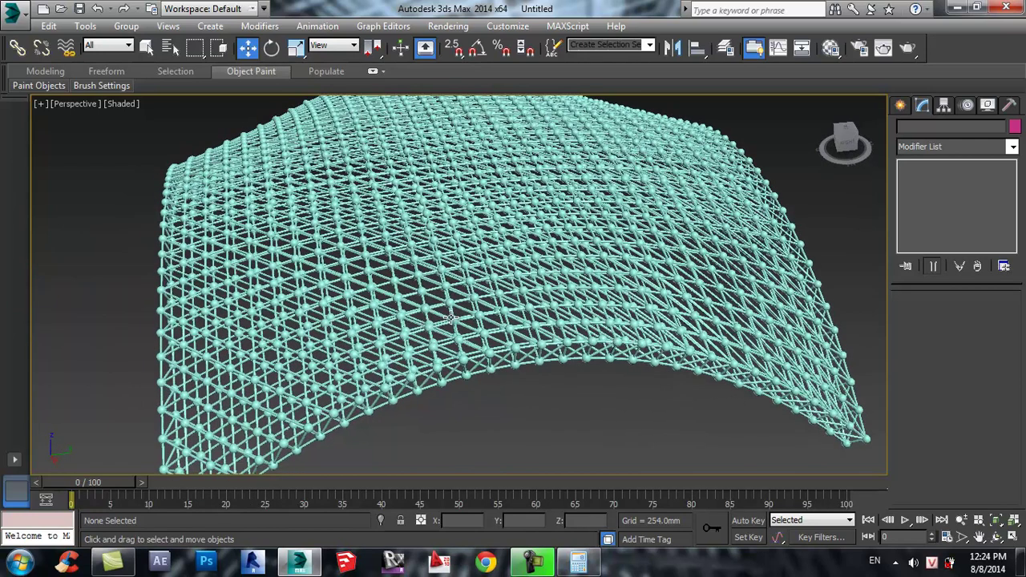